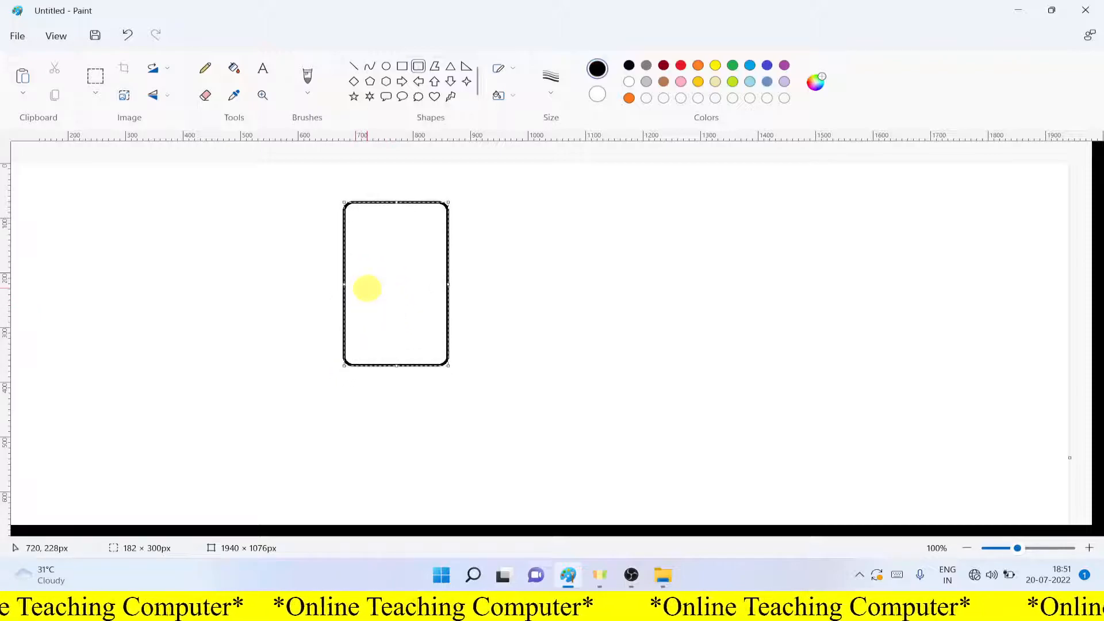
Draw a black line sloping down and outward from the rounded rectangle's upper-left corner, about 91 × 292 px
left_click(491, 286)
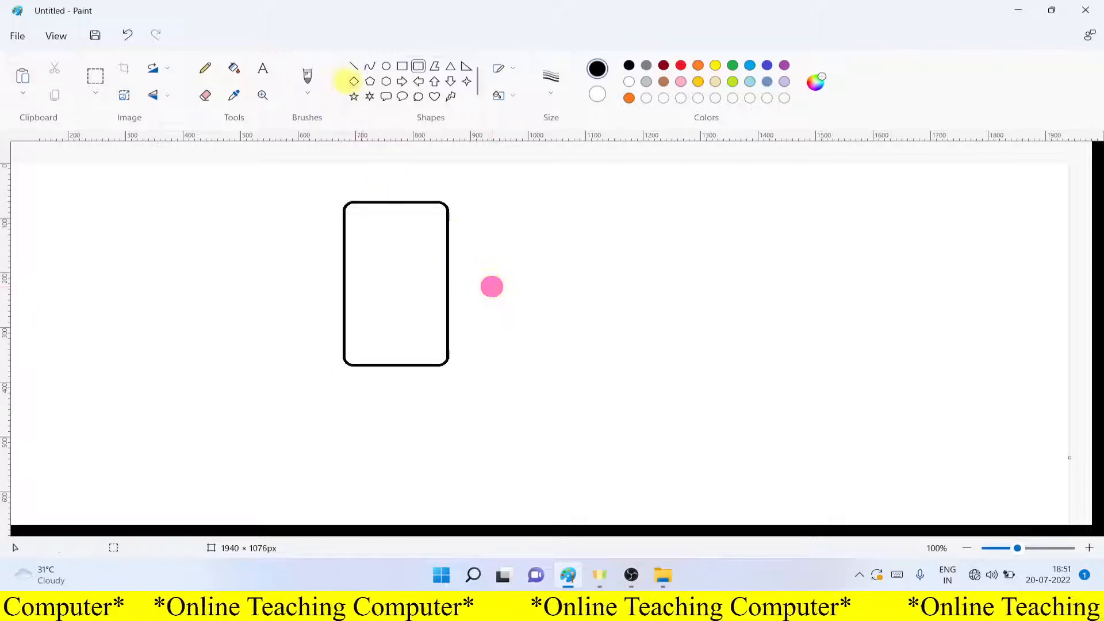
left_click(354, 66)
left_click_drag(344, 210, 292, 368)
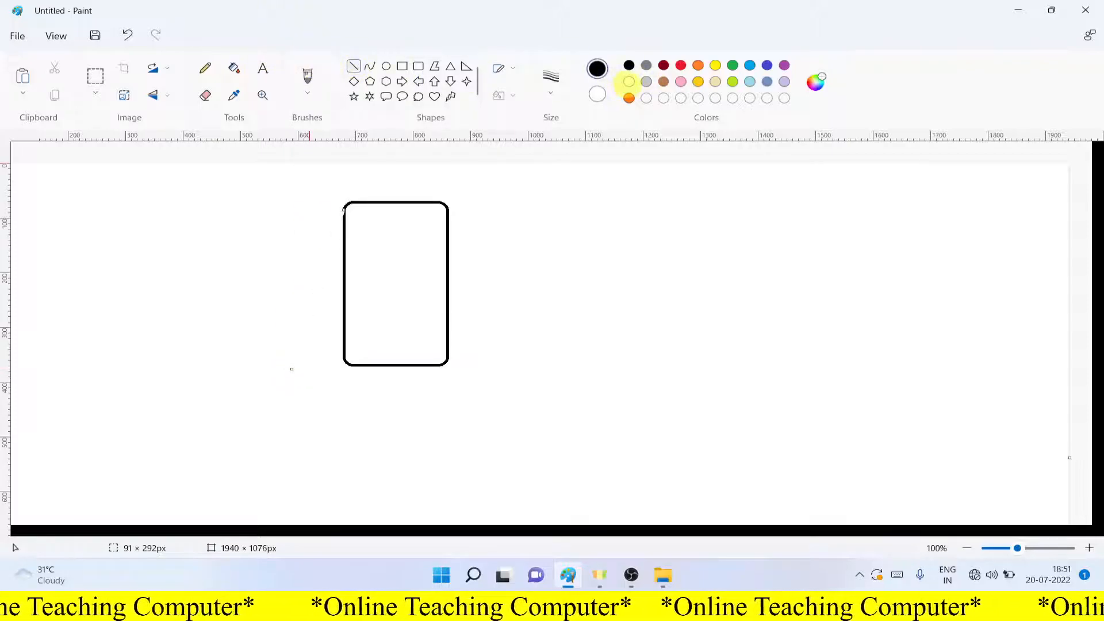
left_click(569, 316)
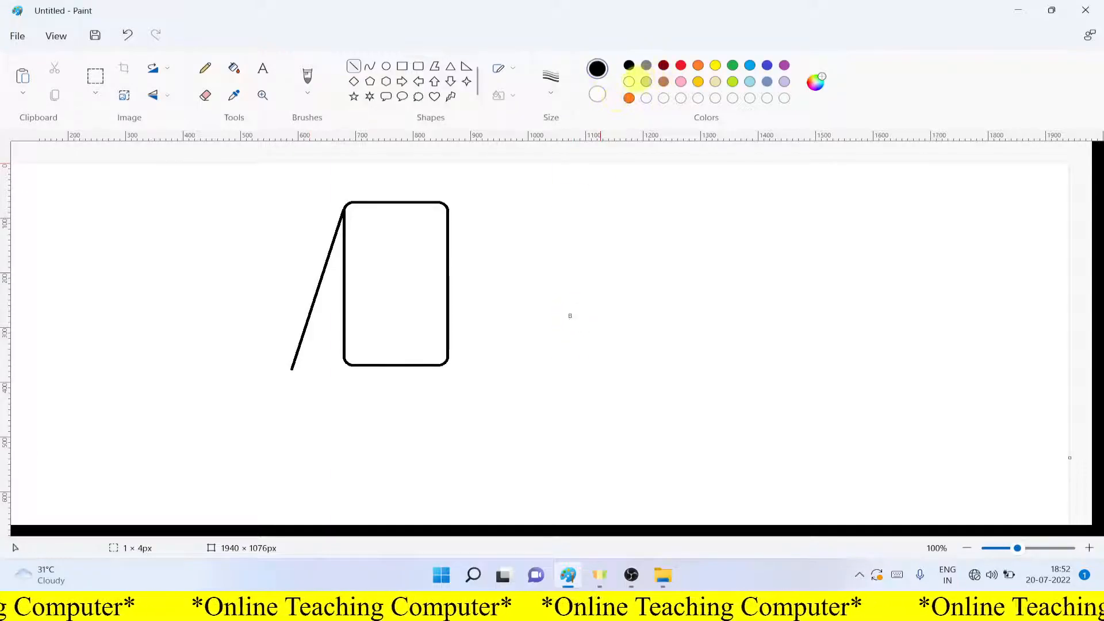
Cut both sides of the rounded rectangle just below its upper corners with short white lines
left_click(629, 81)
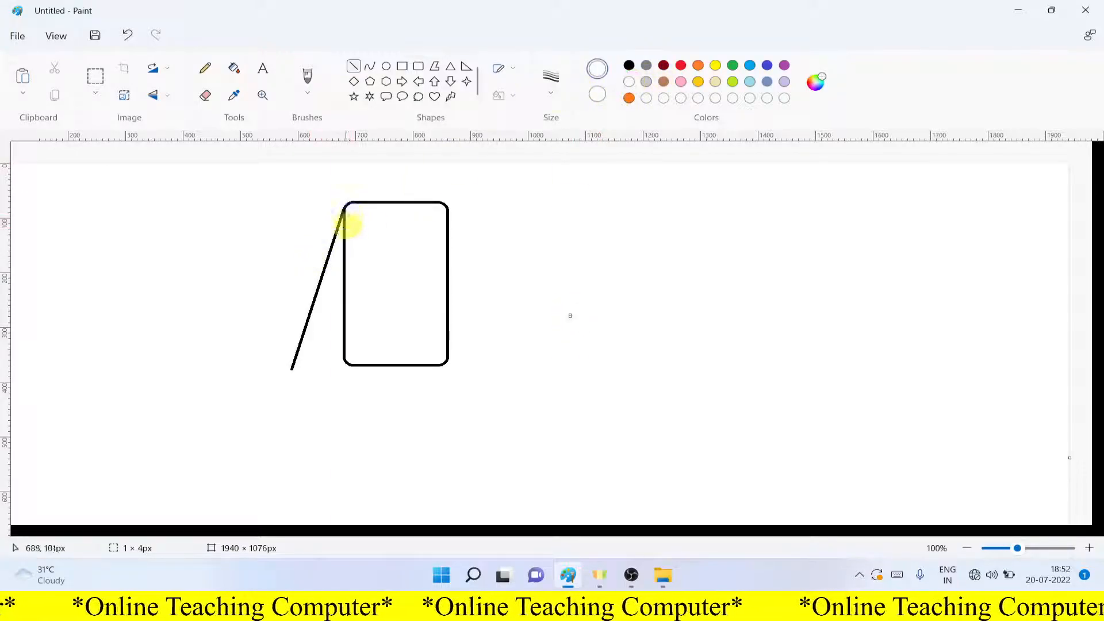
scroll(299, 309, "up", 3)
left_click_drag(398, 529, 546, 524)
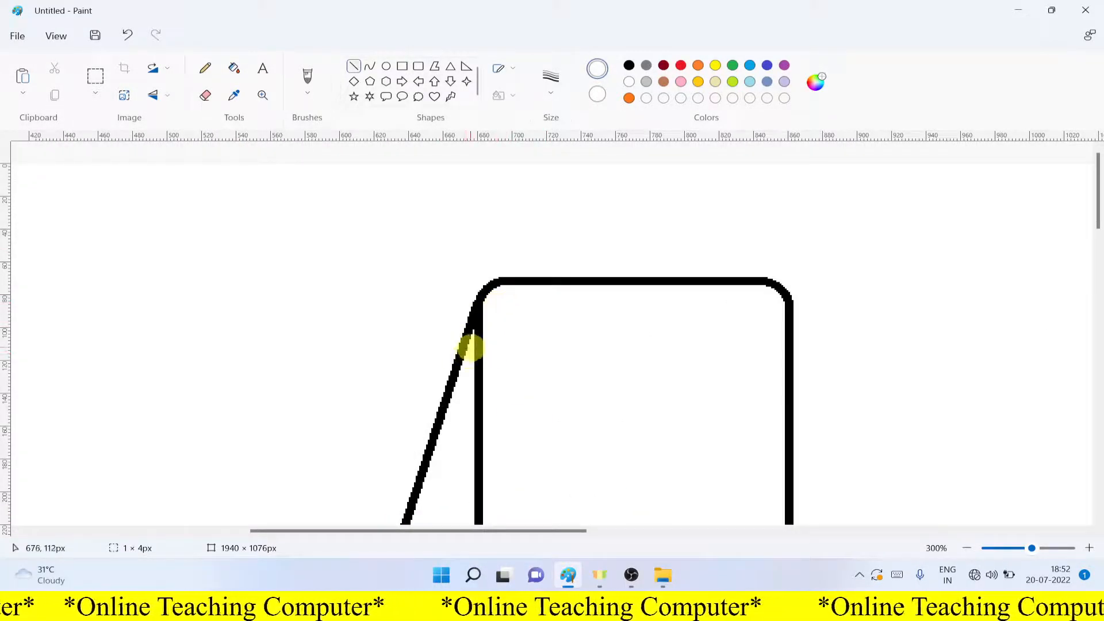
left_click_drag(472, 335, 484, 313)
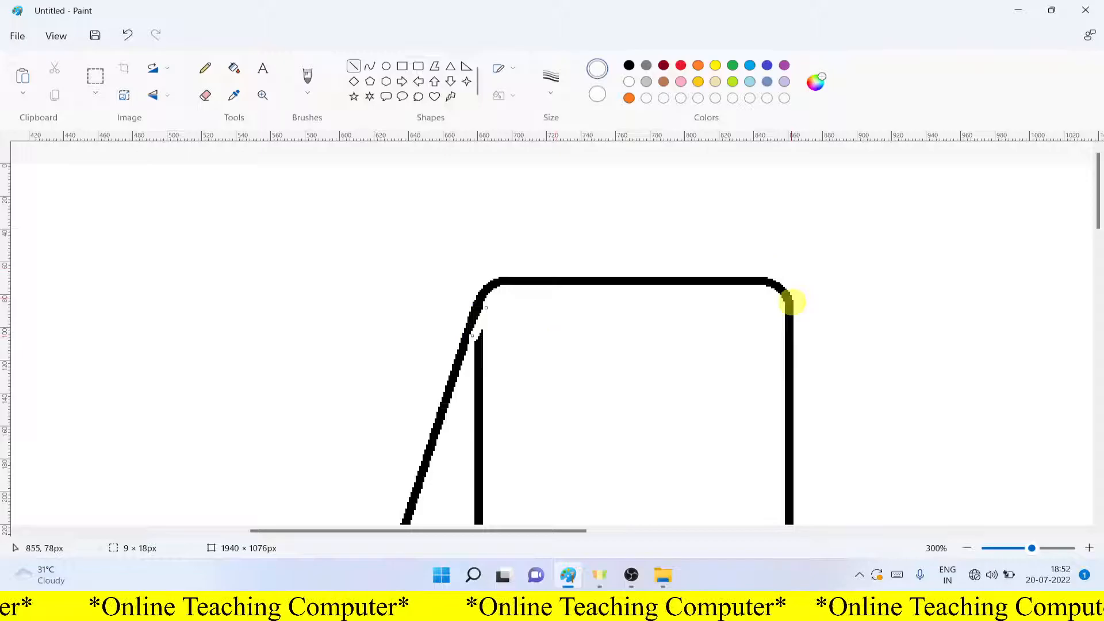
left_click_drag(778, 306, 830, 342)
left_click(836, 304)
Fill the cut-off sides and bottom of the rounded rectangle with white, keeping its top edge and the slanted line
left_click(234, 68)
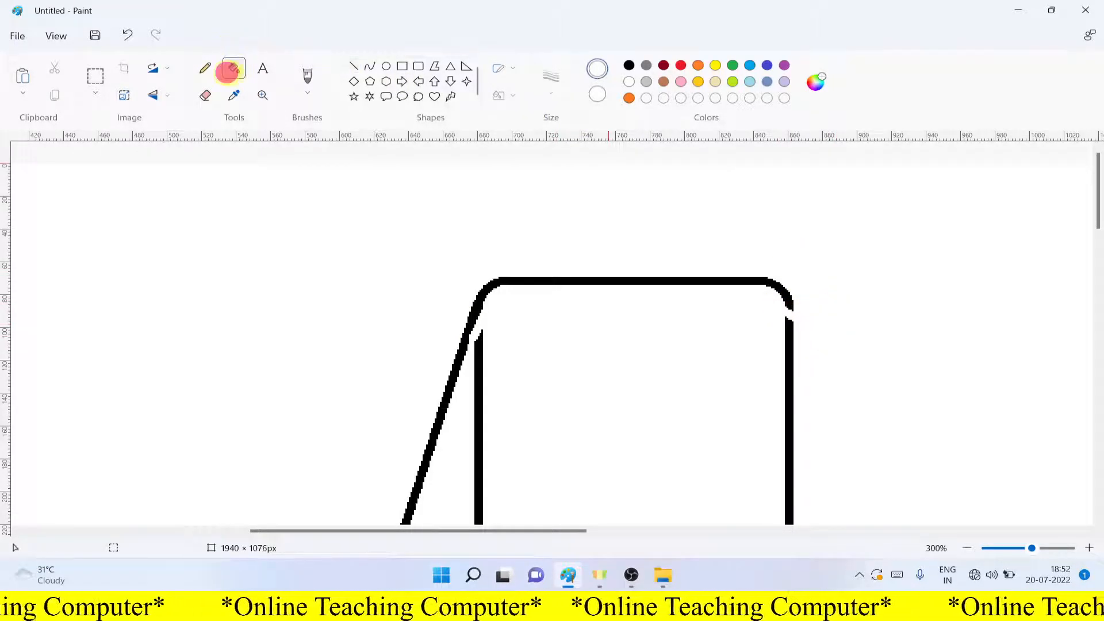
left_click(479, 403)
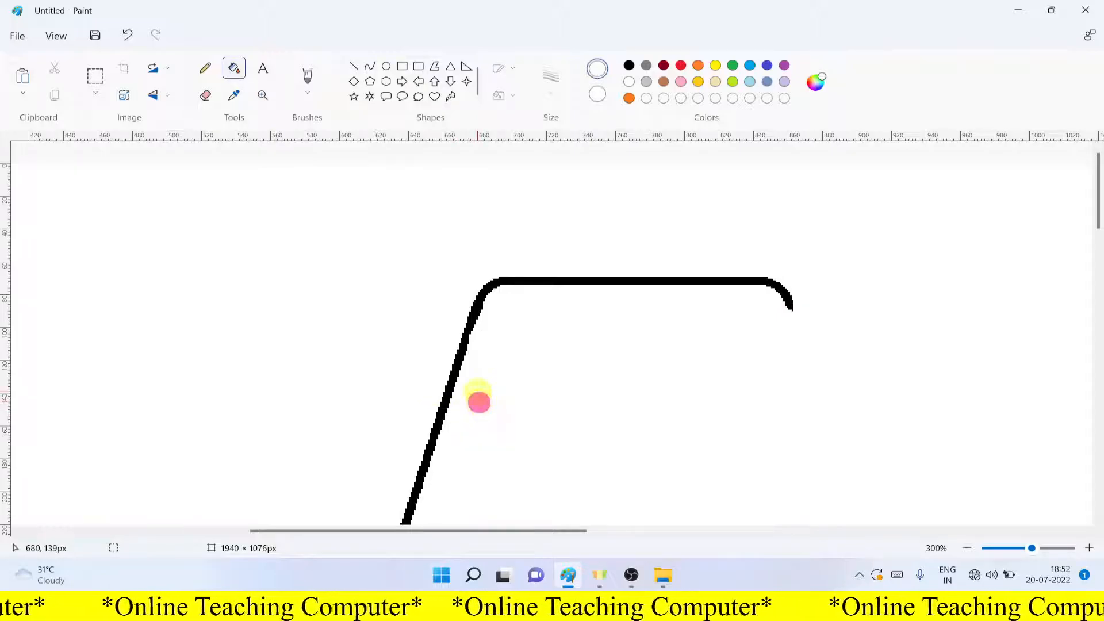
scroll(477, 397, "down", 1)
scroll(477, 391, "down", 1)
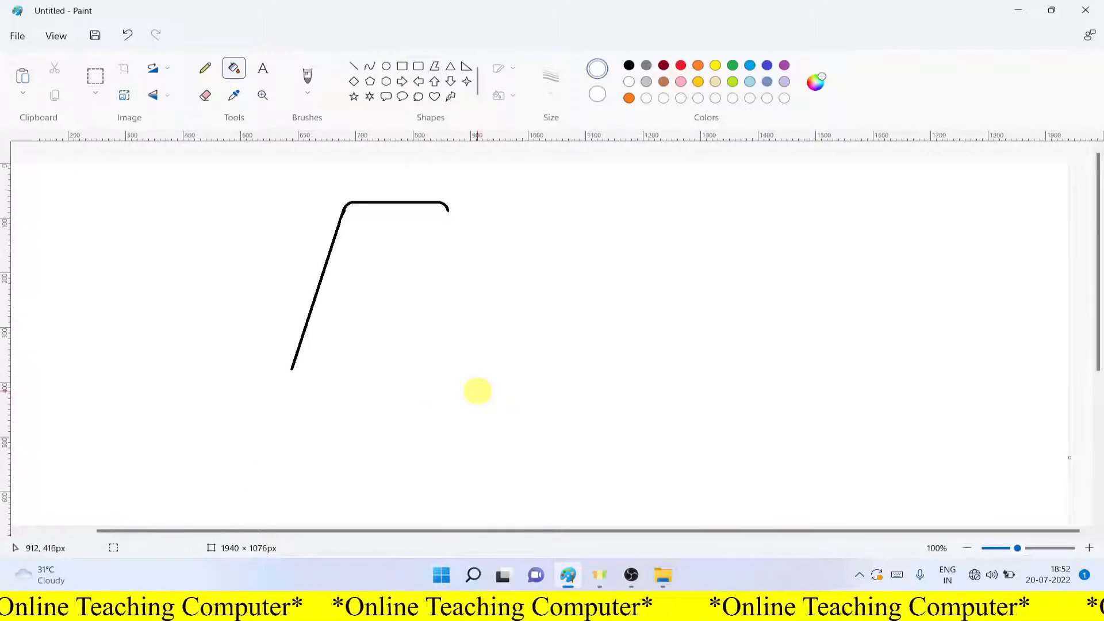
Draw a black rounded rectangle about 289 × 259 px and align its lower-left corner with the slanted line's lower end
left_click(402, 65)
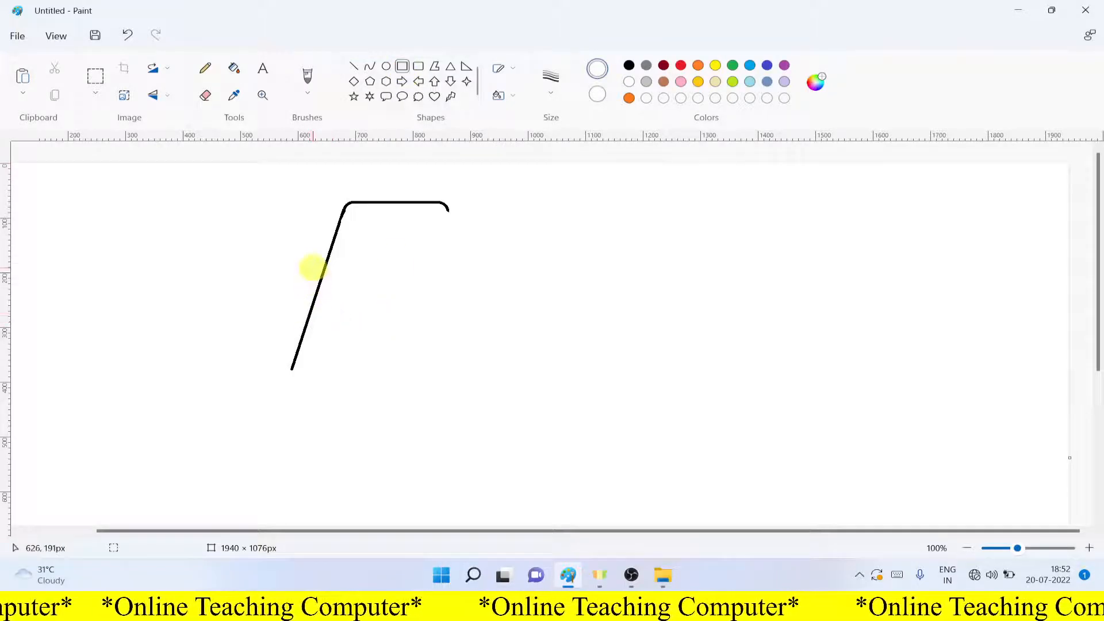
left_click(629, 65)
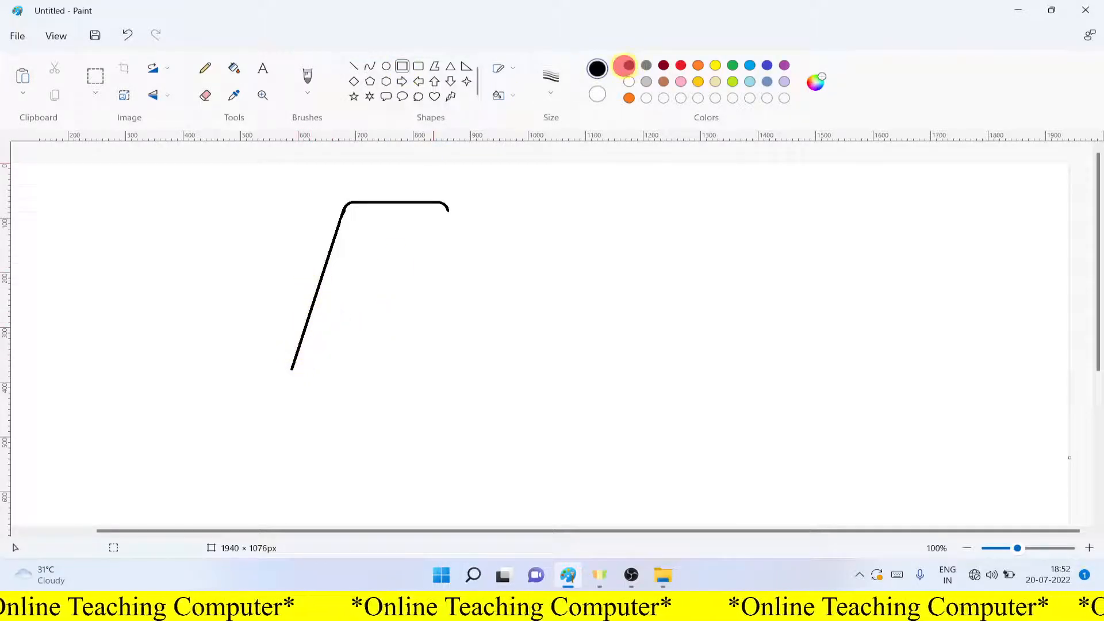
left_click_drag(276, 297, 446, 400)
key("ctrl+z")
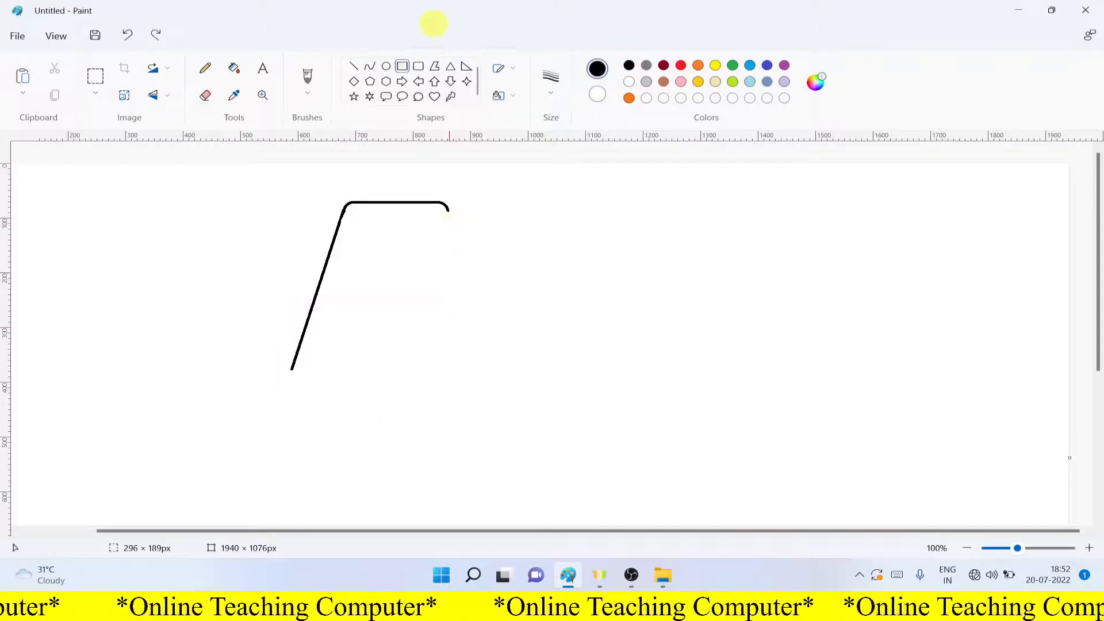
left_click(419, 66)
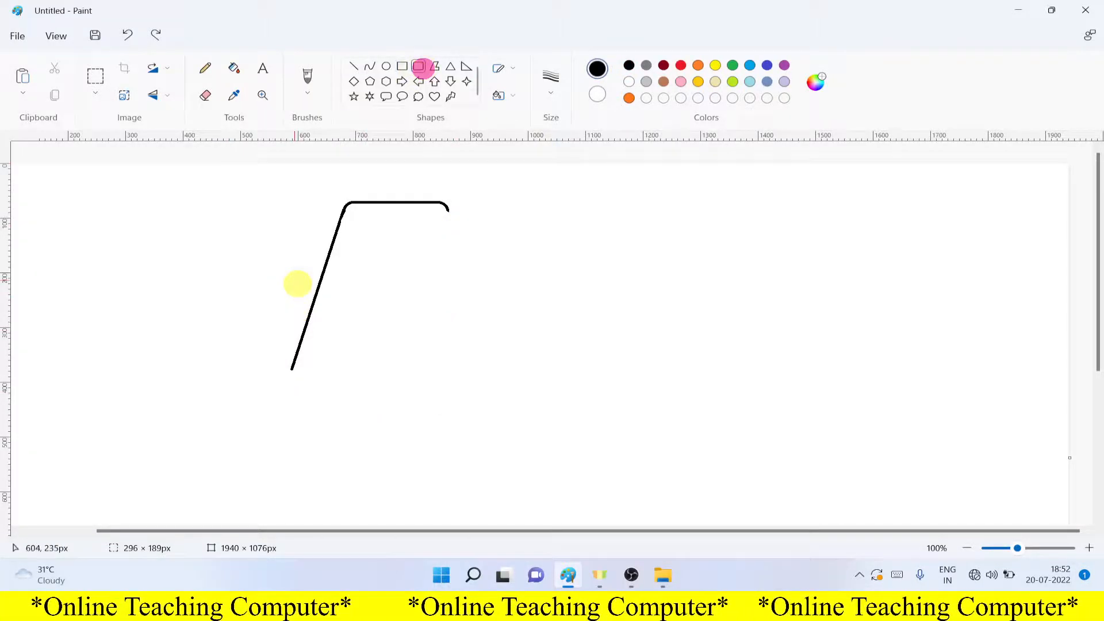
left_click_drag(292, 274, 458, 422)
left_click_drag(373, 350, 372, 309)
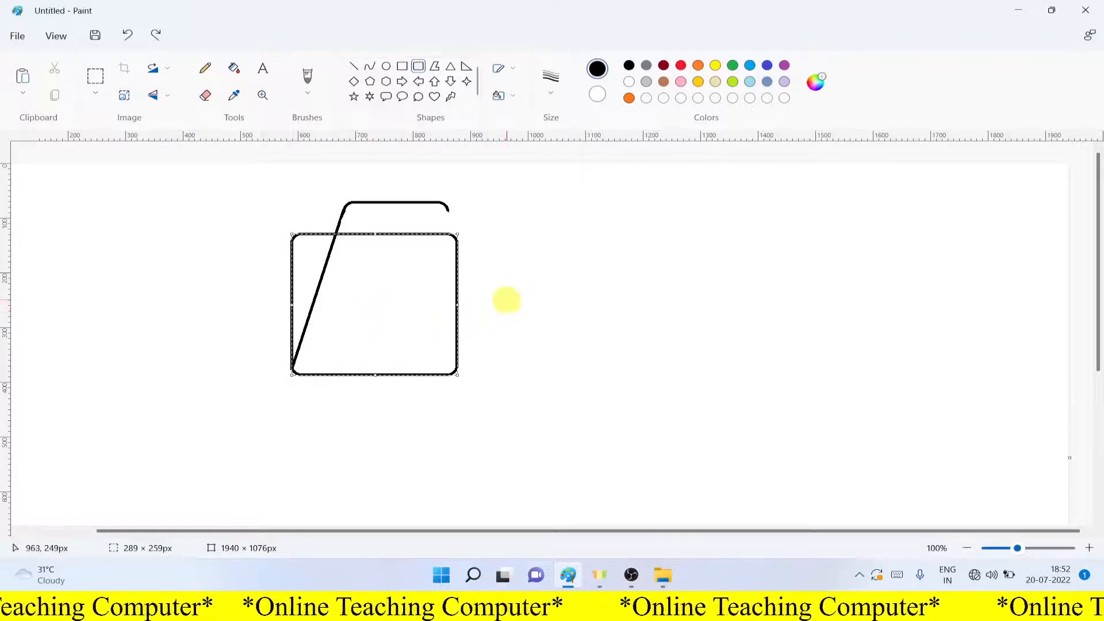
left_click(506, 299)
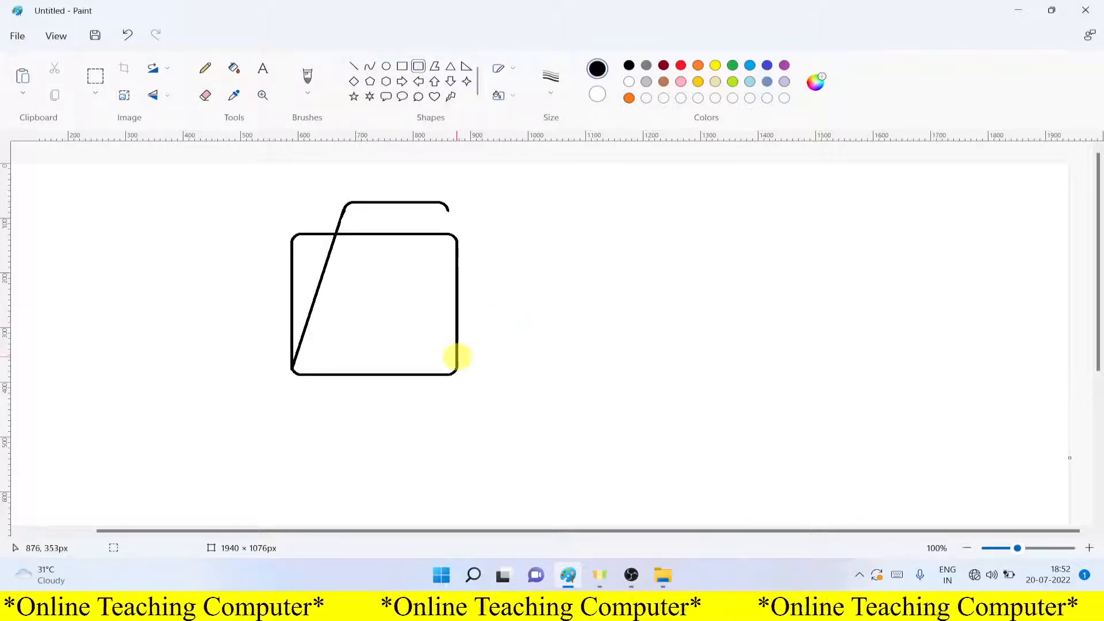
Cut the new rectangle's outline with white lines near its lower-left corner and on both sides of the slanted line's crossing with its top edge
scroll(457, 357, "up", 1)
scroll(457, 356, "down", 1)
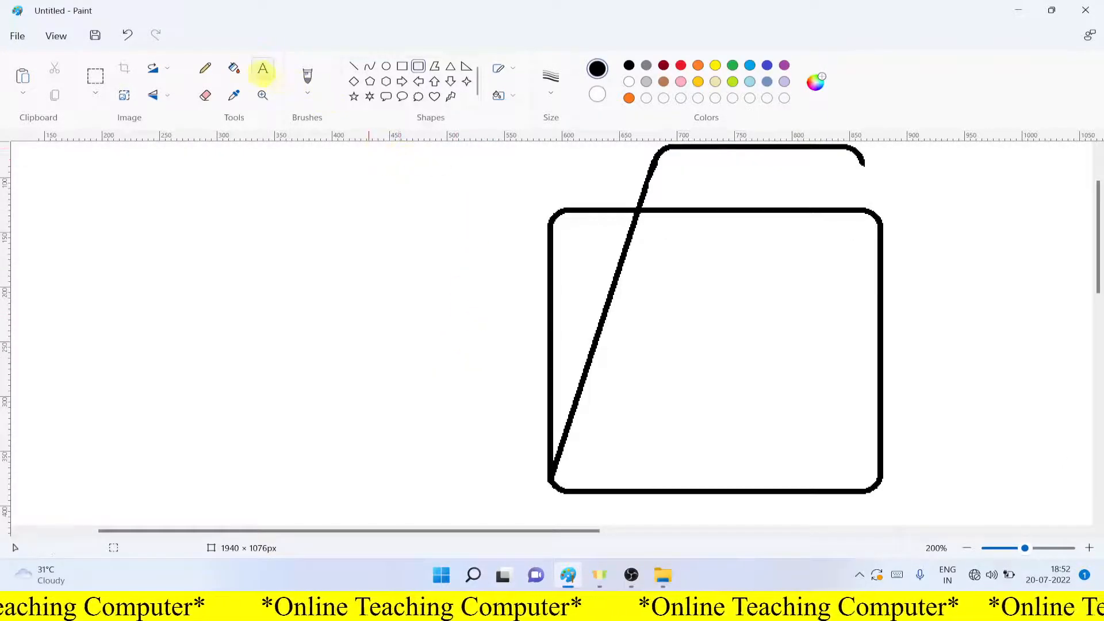
left_click(352, 68)
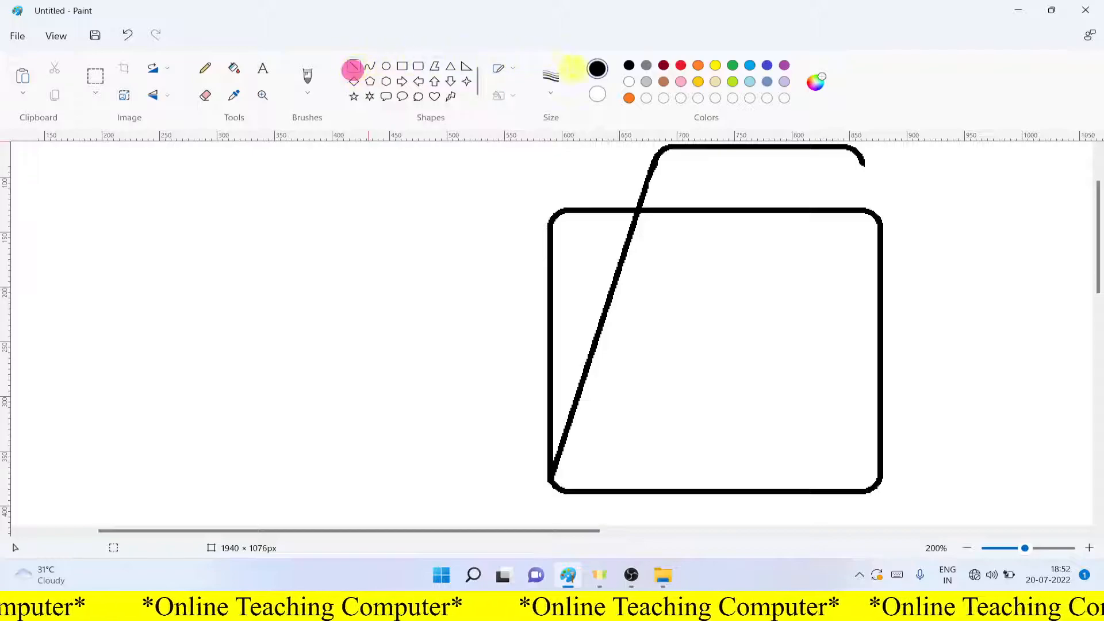
left_click(630, 83)
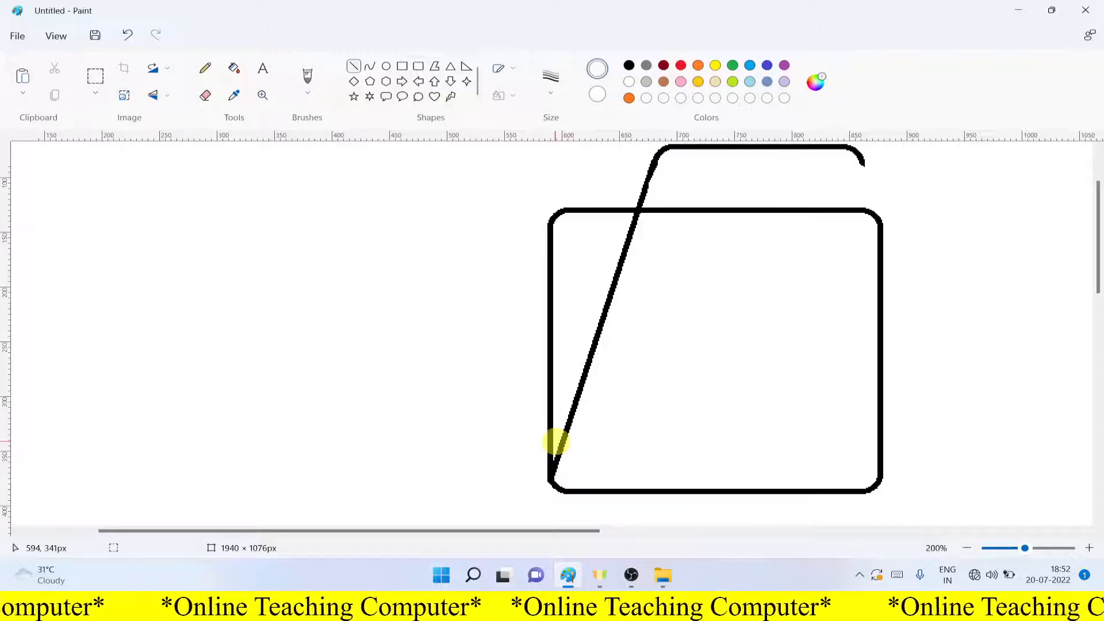
left_click_drag(560, 433, 540, 490)
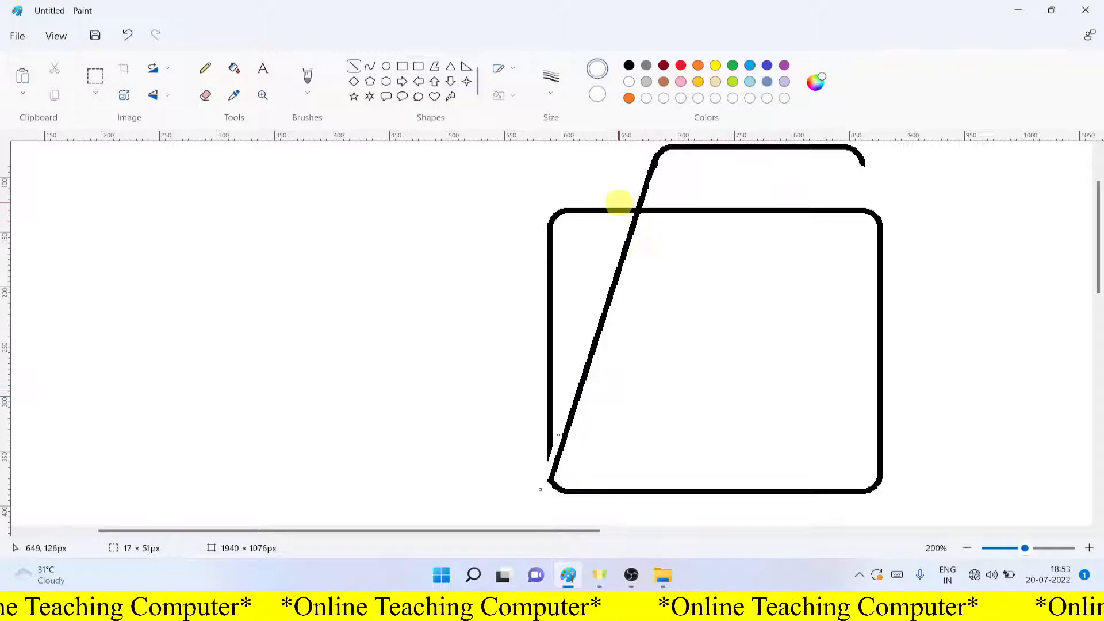
left_click_drag(630, 196, 616, 227)
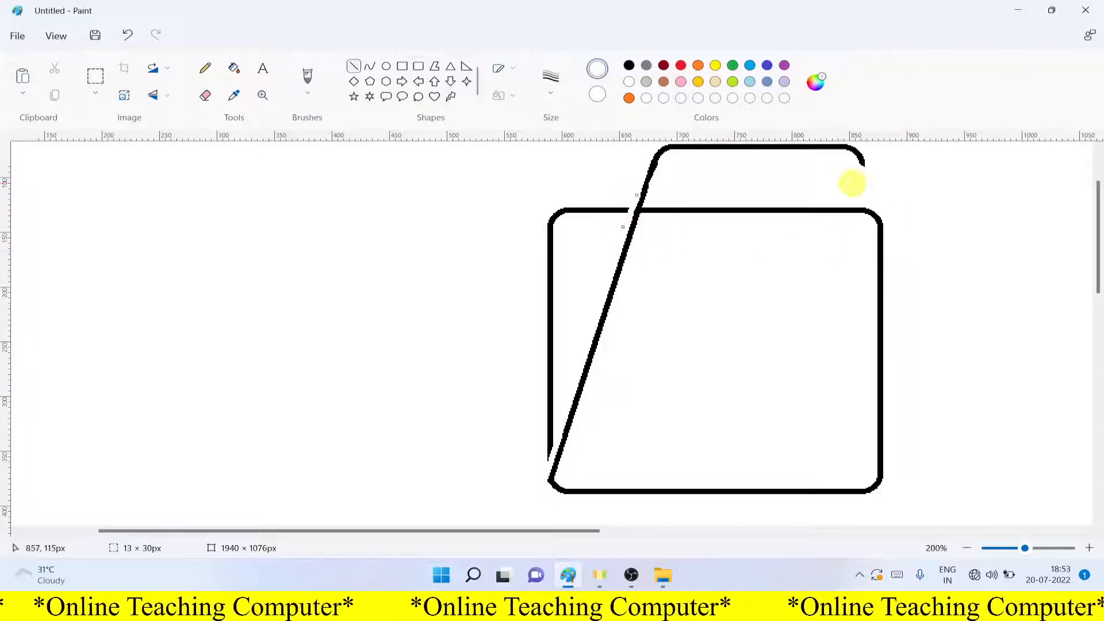
left_click_drag(645, 196, 637, 231)
left_click(692, 273)
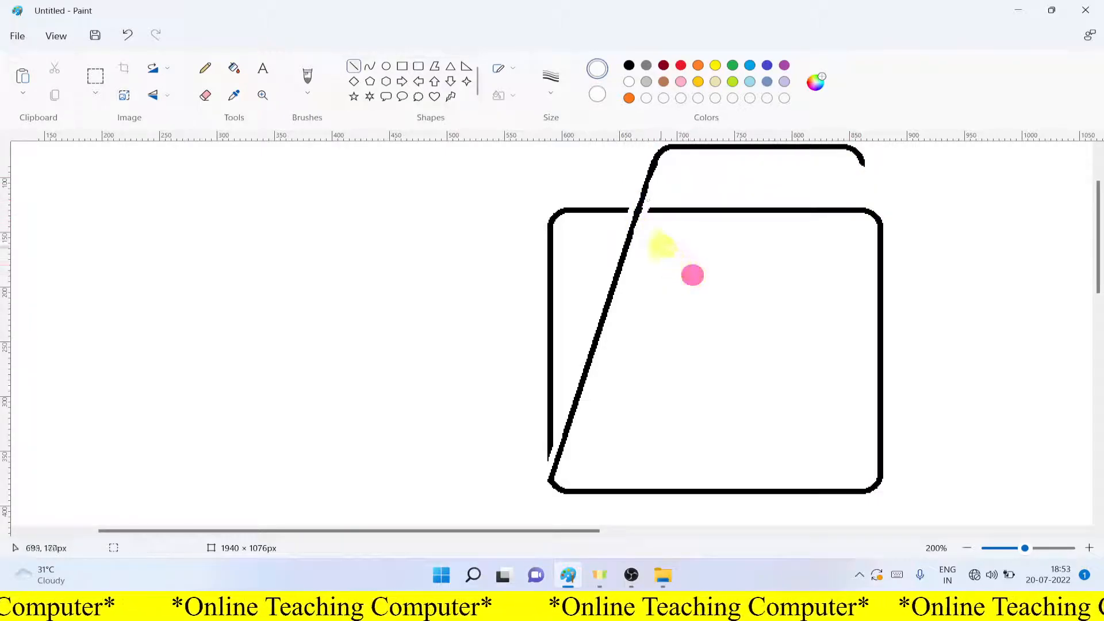
Fill the detached outline outside the slanted line, around the rectangle's upper-left corner, with white
mouse_move(561, 467)
left_mouse_down()
mouse_move(542, 501)
mouse_move(578, 467)
left_mouse_up()
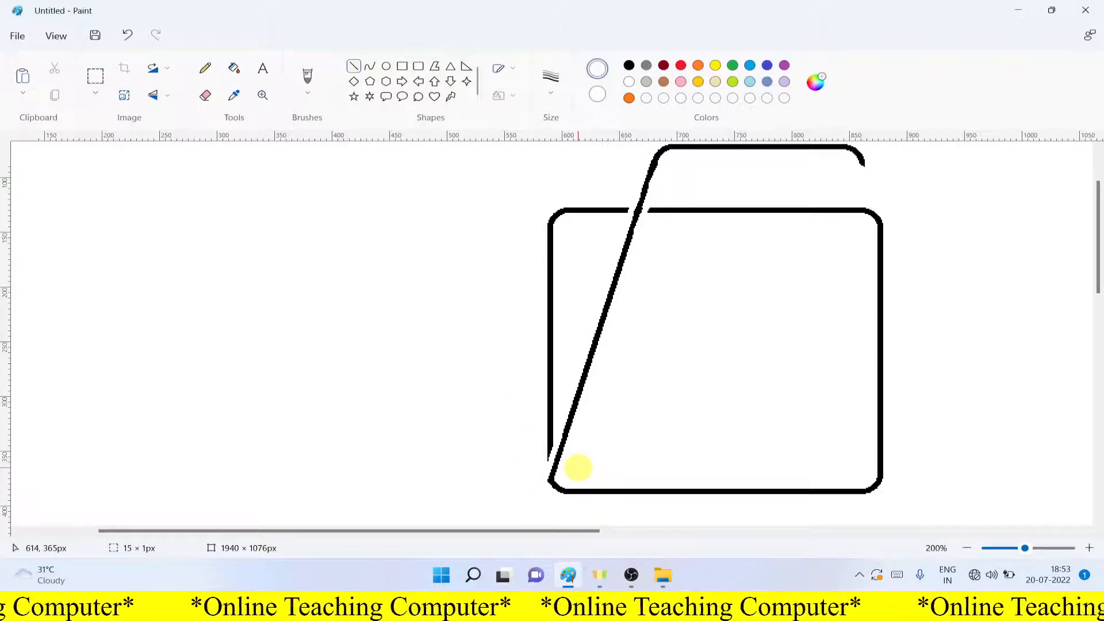
left_click(234, 68)
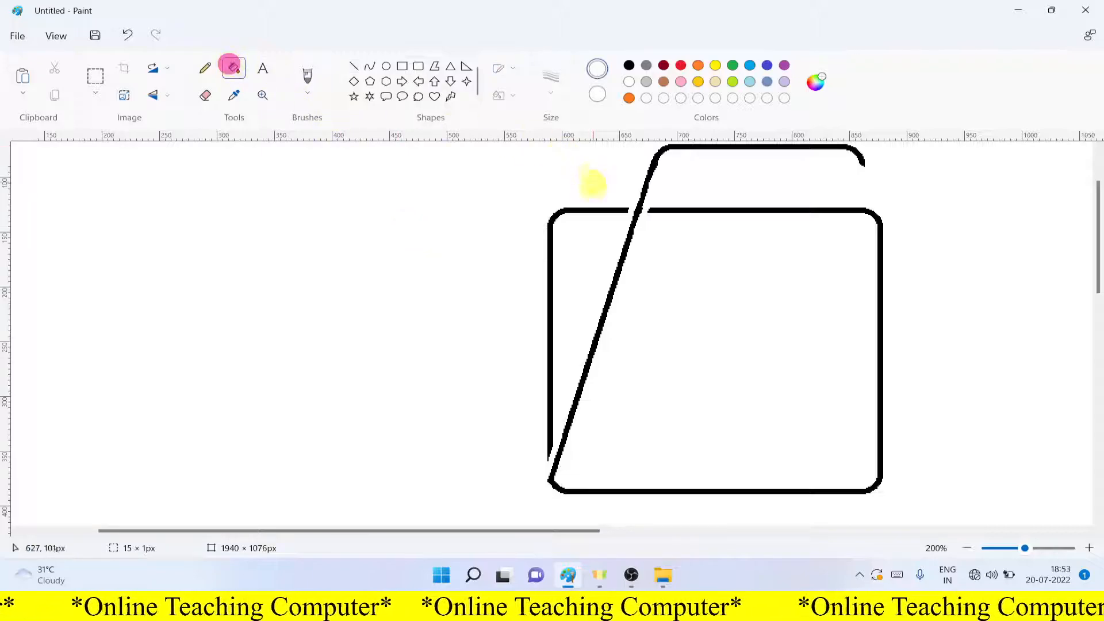
right_click(597, 212)
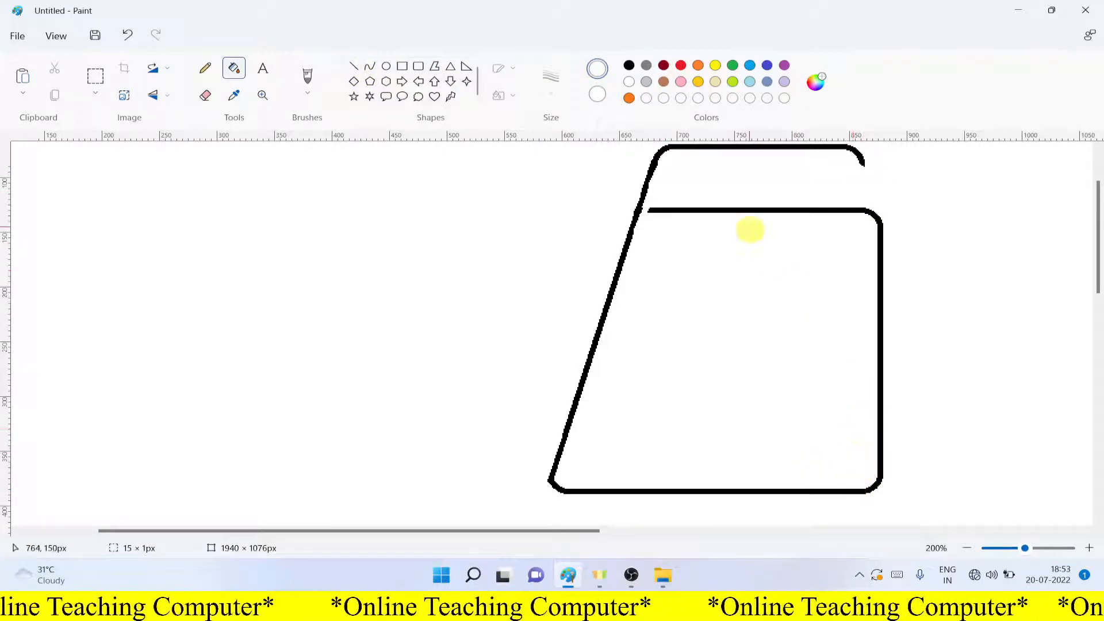
Cut the bottom edge near its lower-right corner with a white line and fill the detached top and right outline with white
left_click(355, 65)
left_click_drag(828, 460, 871, 510)
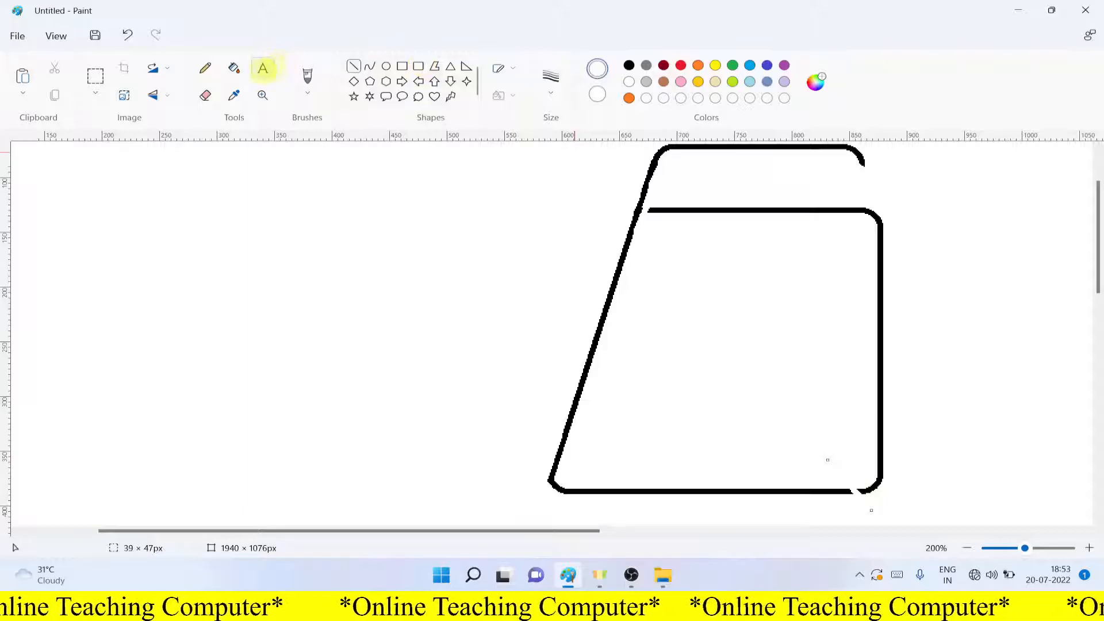
left_click(234, 68)
left_click(871, 213)
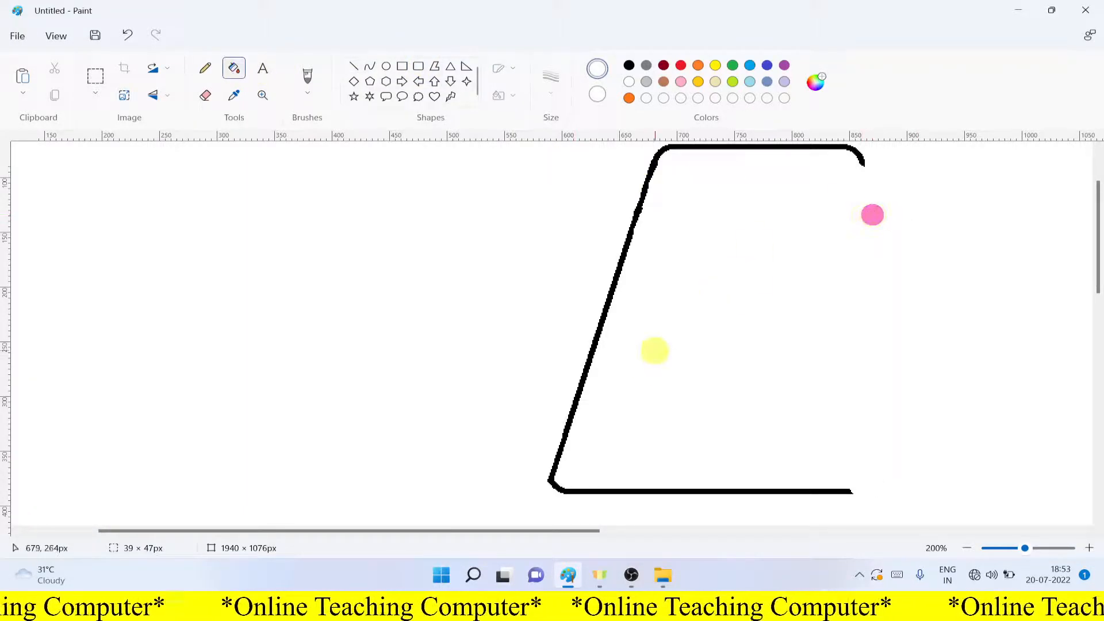
key("ctrl+minus")
scroll(653, 343, "up", 2)
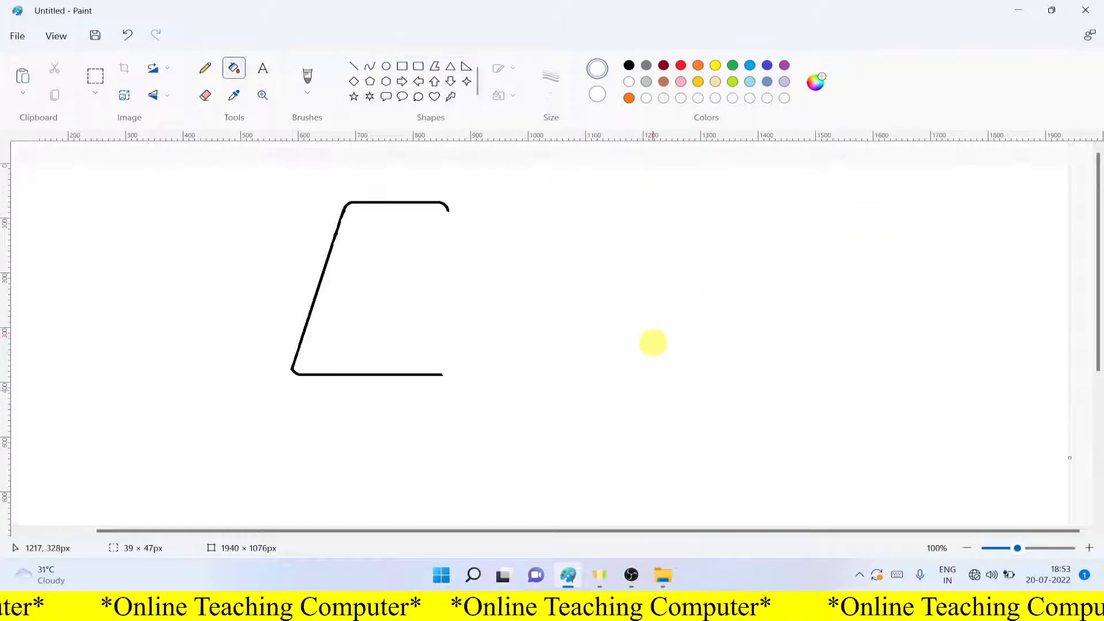
Copy an area of about 243 × 451 px around the slanted side and paste it beside the original
left_click(205, 67)
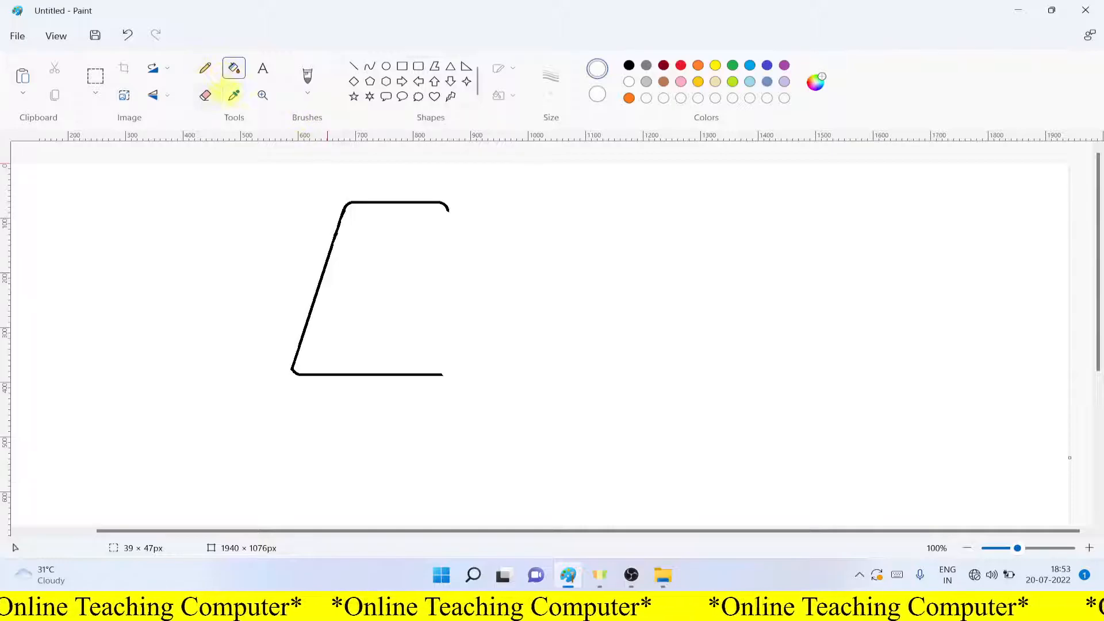
left_click(95, 76)
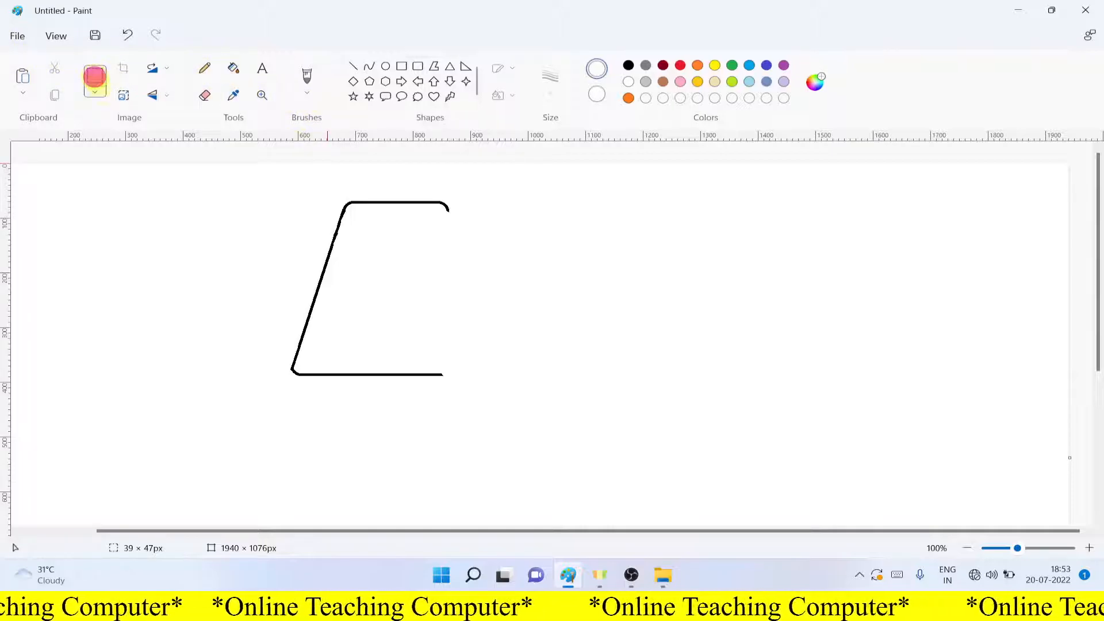
left_click_drag(262, 178, 402, 425)
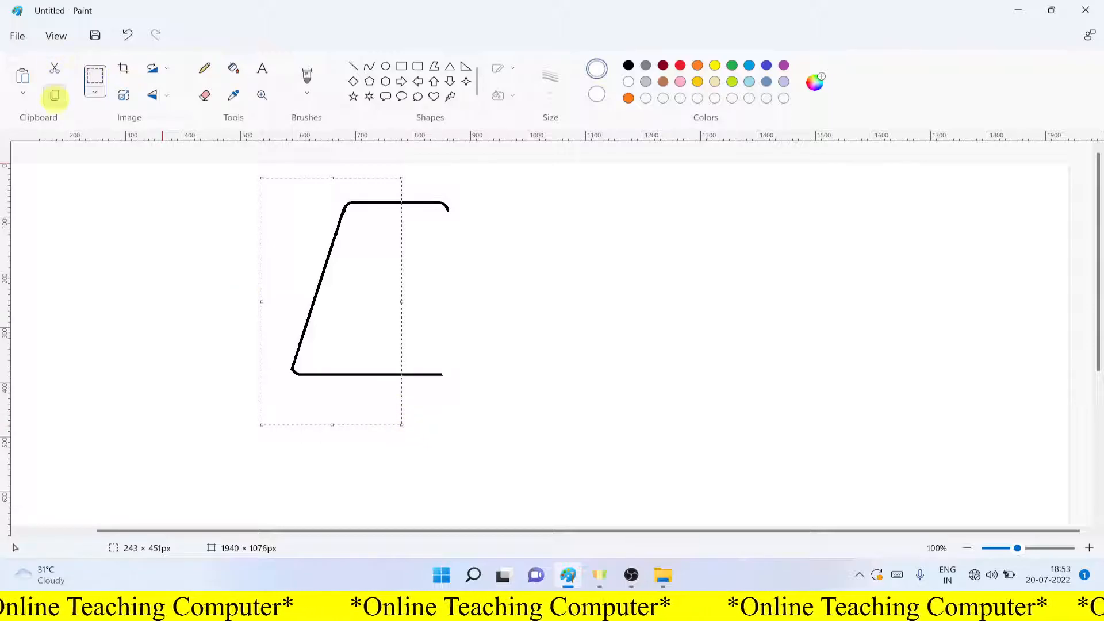
left_click(54, 95)
left_click(22, 76)
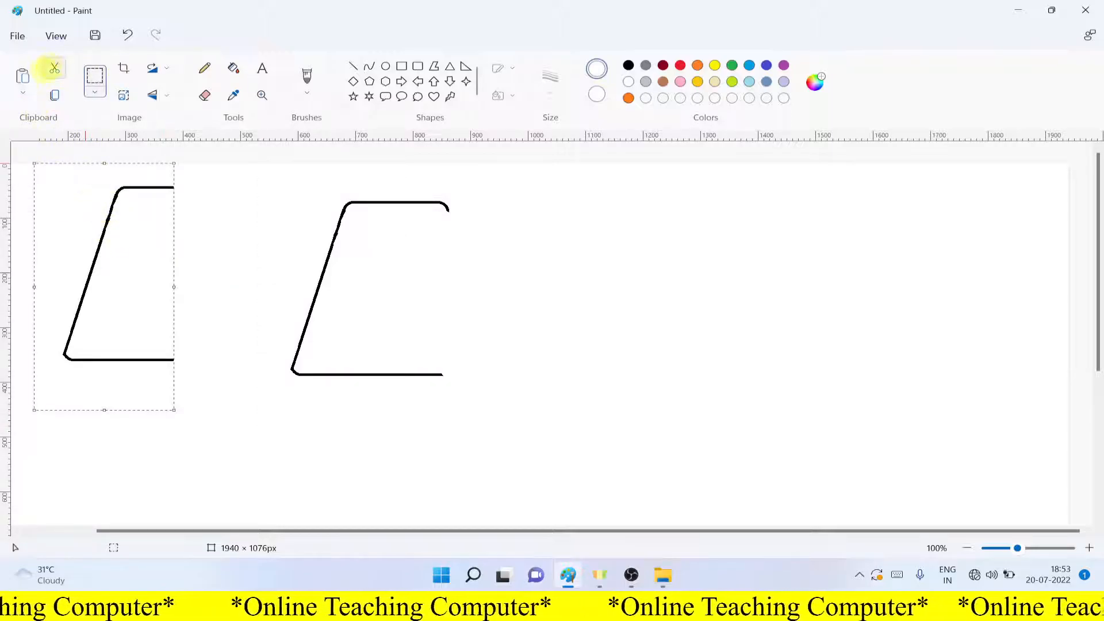
left_click_drag(142, 239, 143, 262)
left_click(28, 76)
Flip the pasted piece horizontally and place it to the right of the original outline
left_click(161, 95)
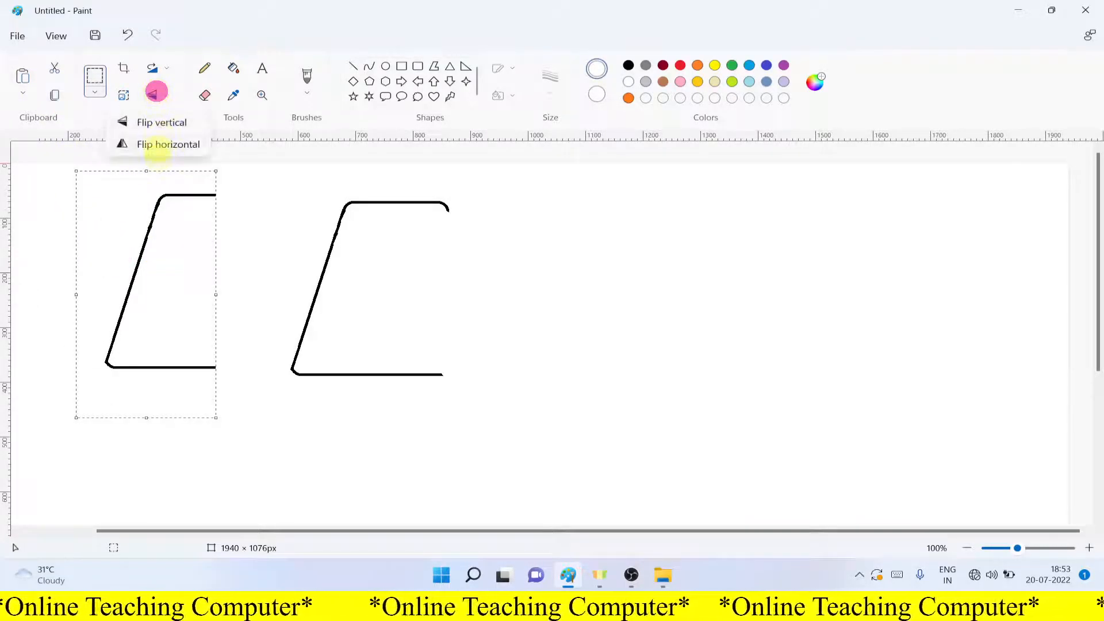
left_click(157, 144)
left_click_drag(123, 241, 681, 299)
left_click(509, 286)
Delete an area of about 106 × 412 px covering the right ends of the original outline's top and bottom edges
left_click(95, 81)
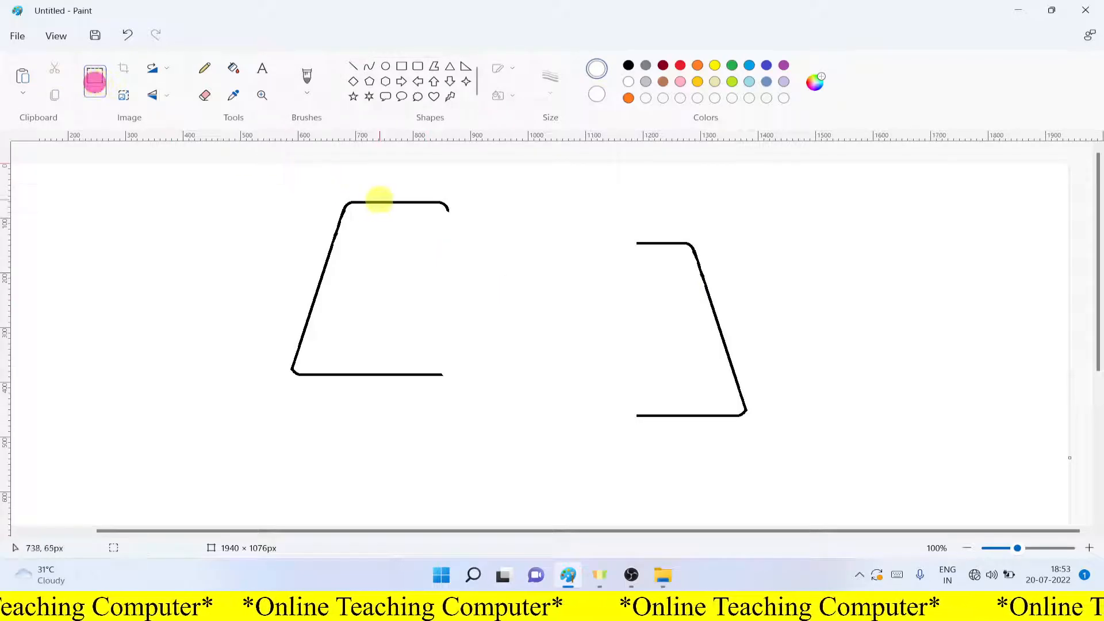
left_click_drag(430, 188, 491, 413)
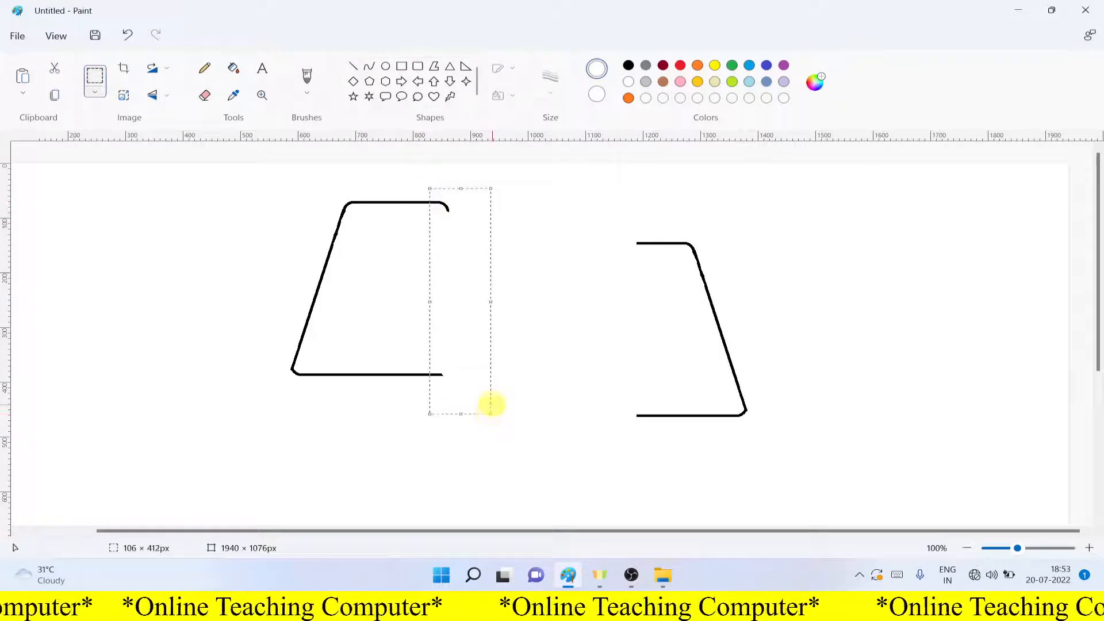
key("Delete")
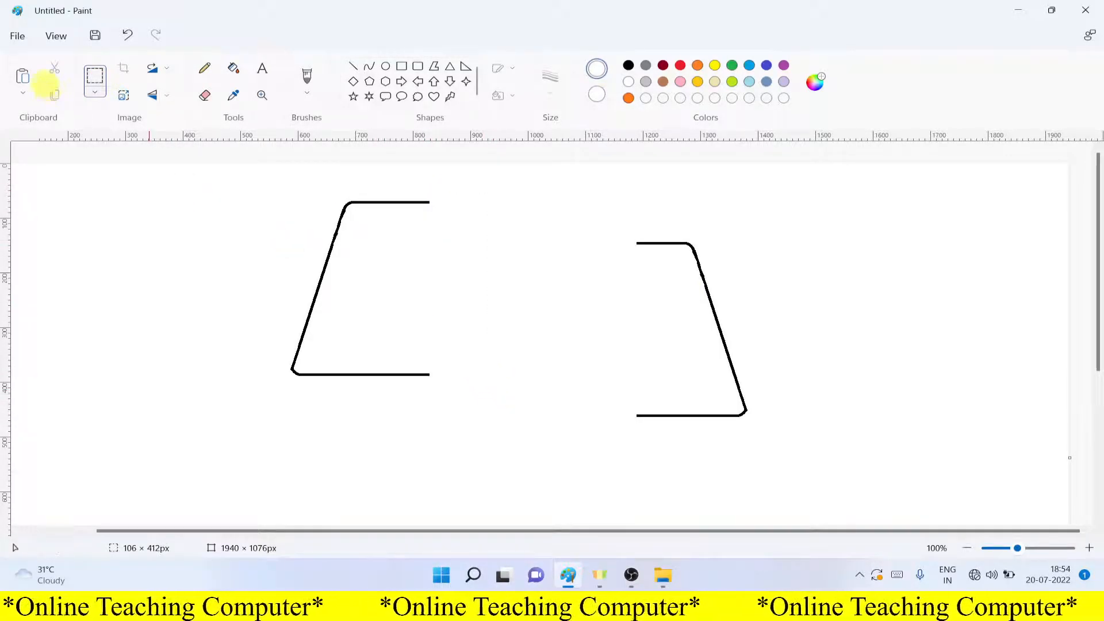
Move the mirrored half, an area of about 377 × 472 px, against the original so they form a closed trapezoid
left_click(96, 83)
left_click_drag(608, 212, 826, 472)
left_click_drag(742, 404, 486, 364)
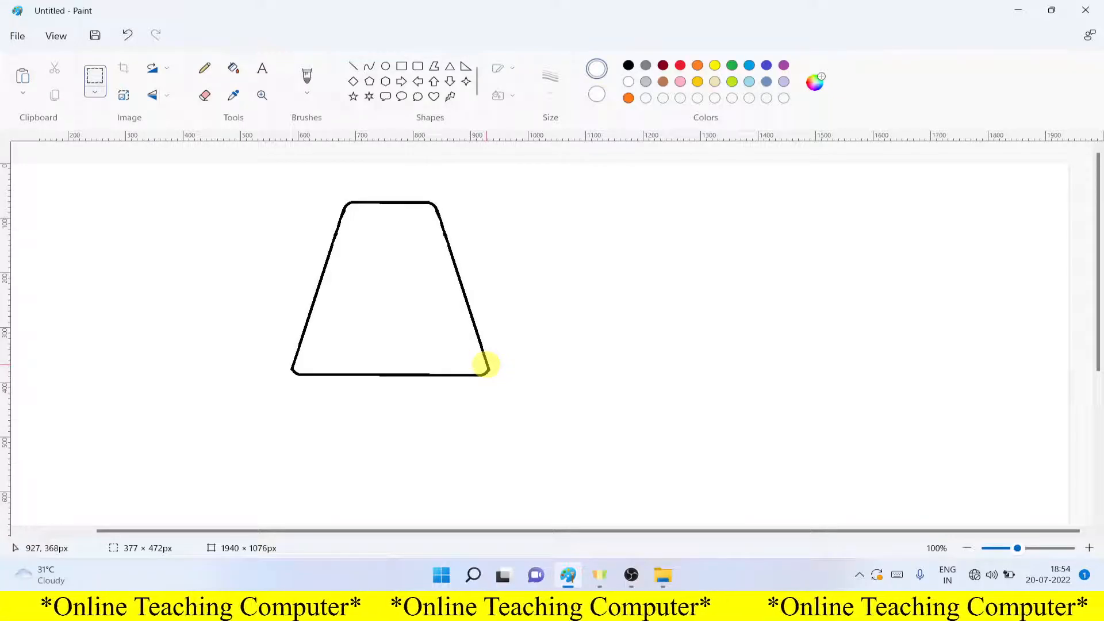
left_click(633, 362)
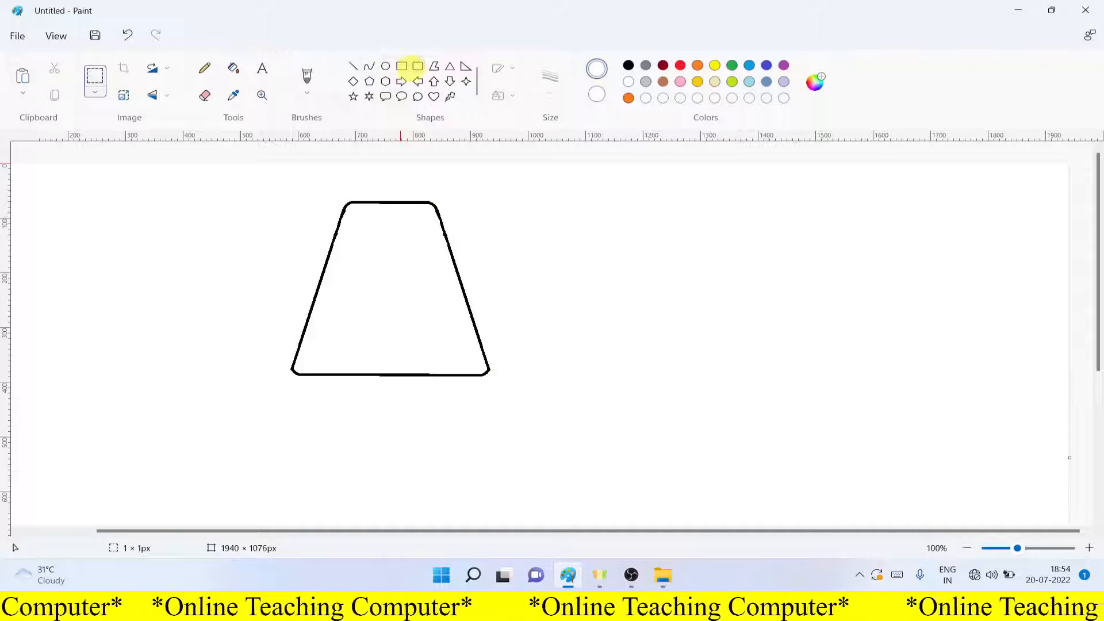
Draw a black rounded-rectangle stick about 53 × 214 px beneath the middle of the trapezoid's bottom edge
left_click(415, 66)
left_click_drag(375, 371, 394, 436)
left_click(629, 65)
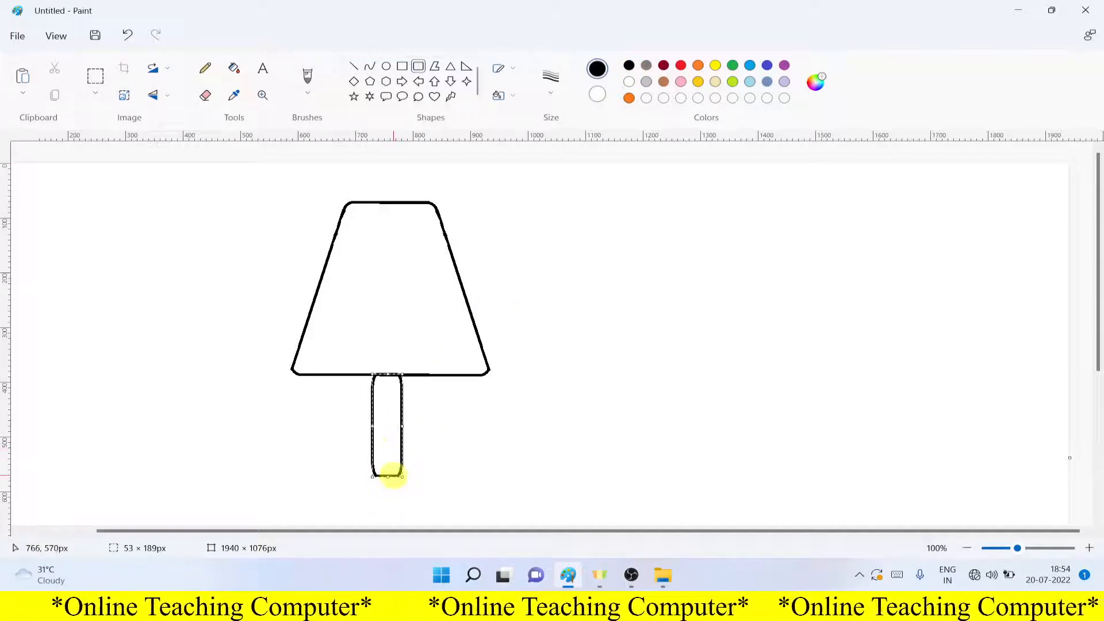
left_click_drag(389, 477, 389, 488)
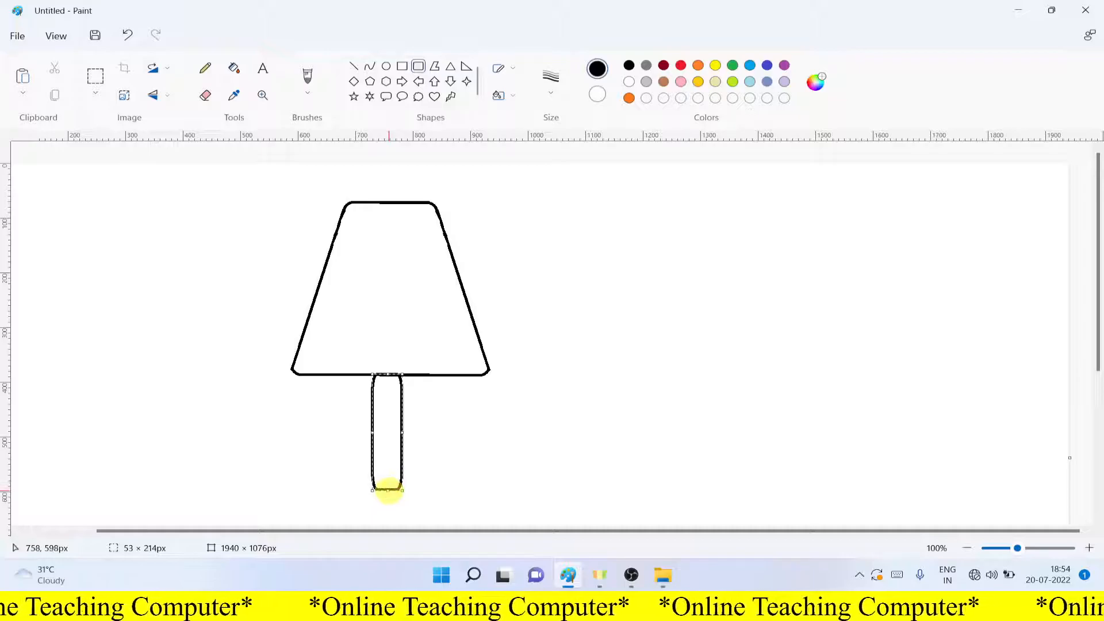
left_click(467, 450)
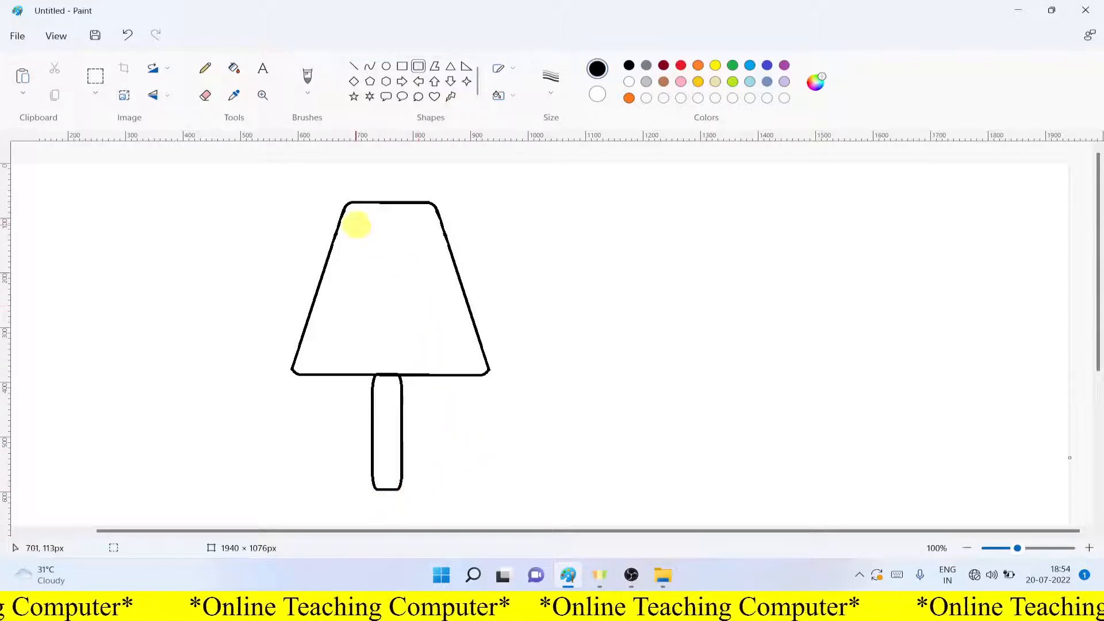
Draw two horizontal lines across the trapezoid, about 289 px long in the lower part and 199 px in the upper part
left_click(353, 66)
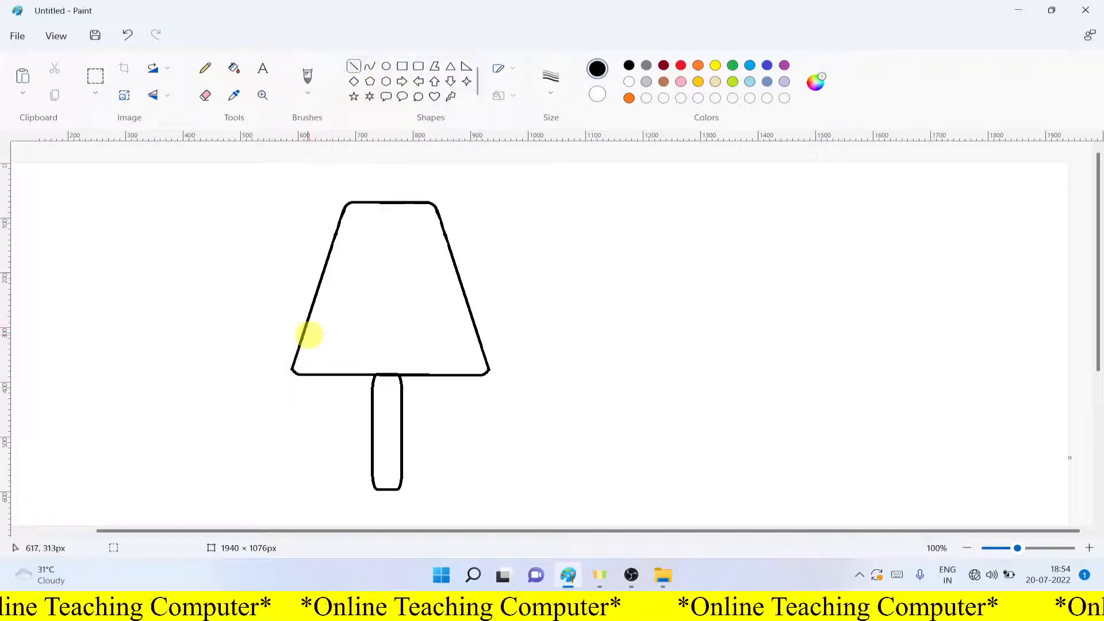
left_click_drag(308, 326, 467, 326)
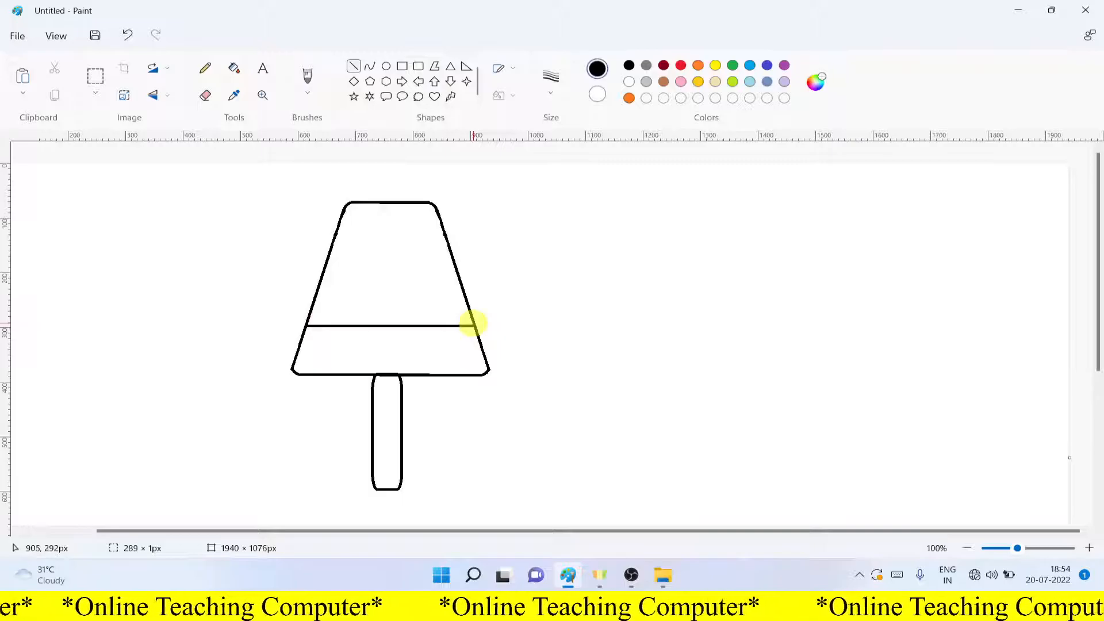
left_click_drag(333, 242, 442, 242)
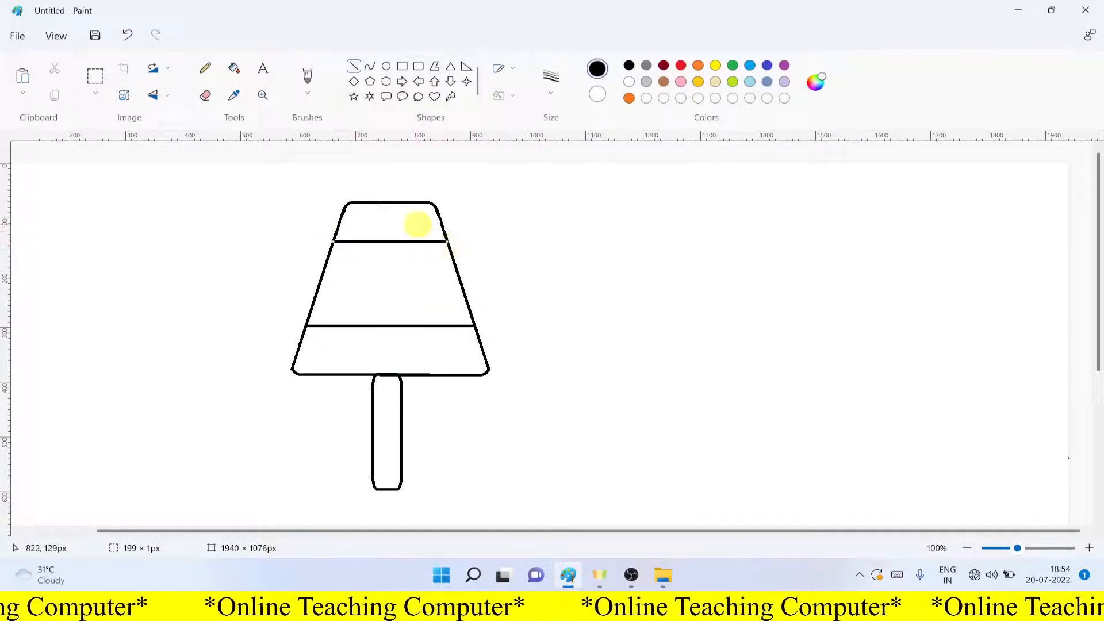
Draw a circle about 71 × 70 px in the left half of the middle band and fill it black
left_click(385, 66)
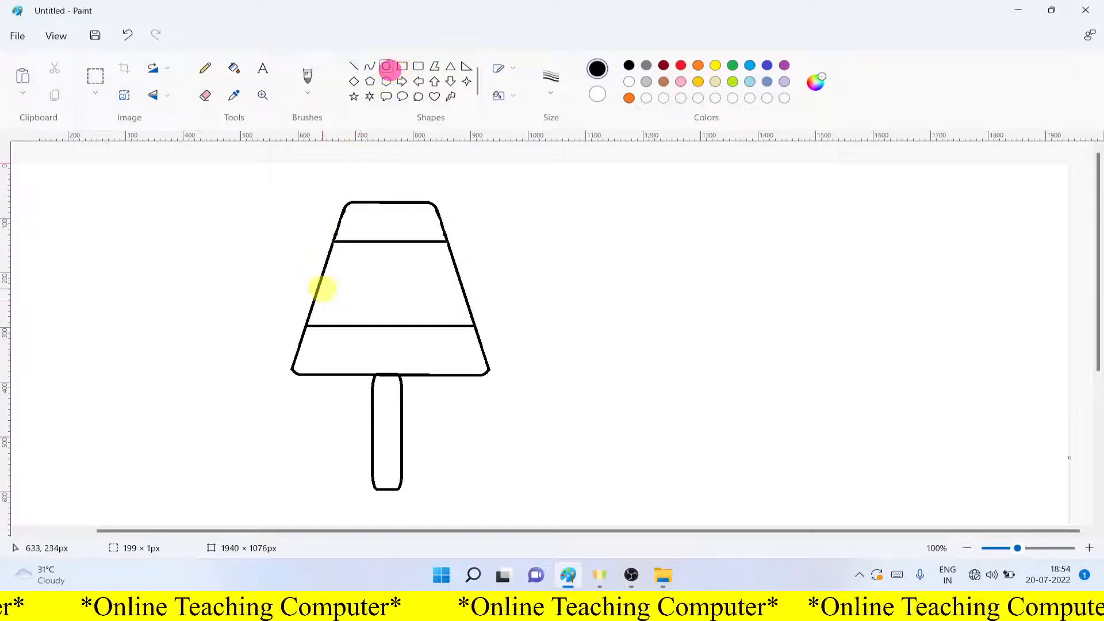
left_click_drag(346, 271, 386, 310)
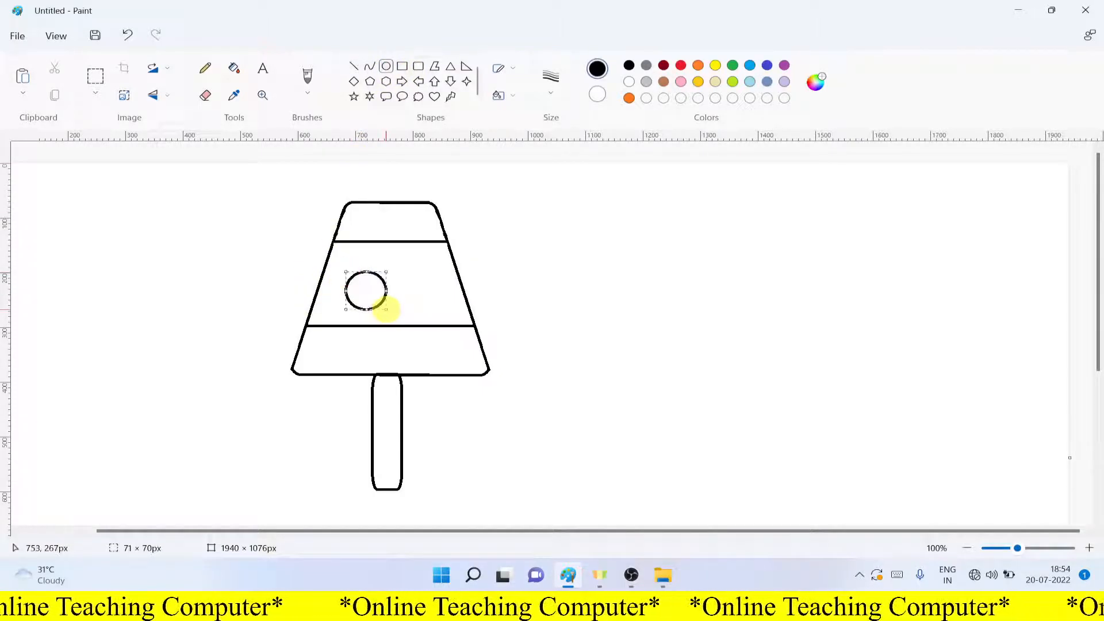
left_click(235, 73)
left_click(366, 290)
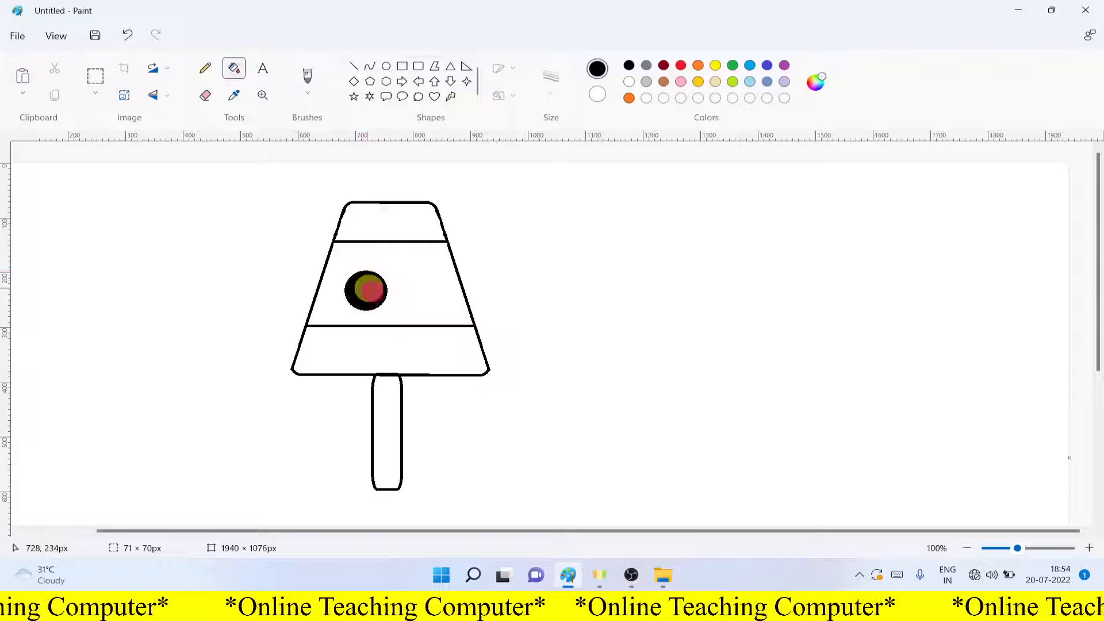
Draw a white circle outline about 36 × 37 px inside the lower-right part of the black circle
left_click(386, 66)
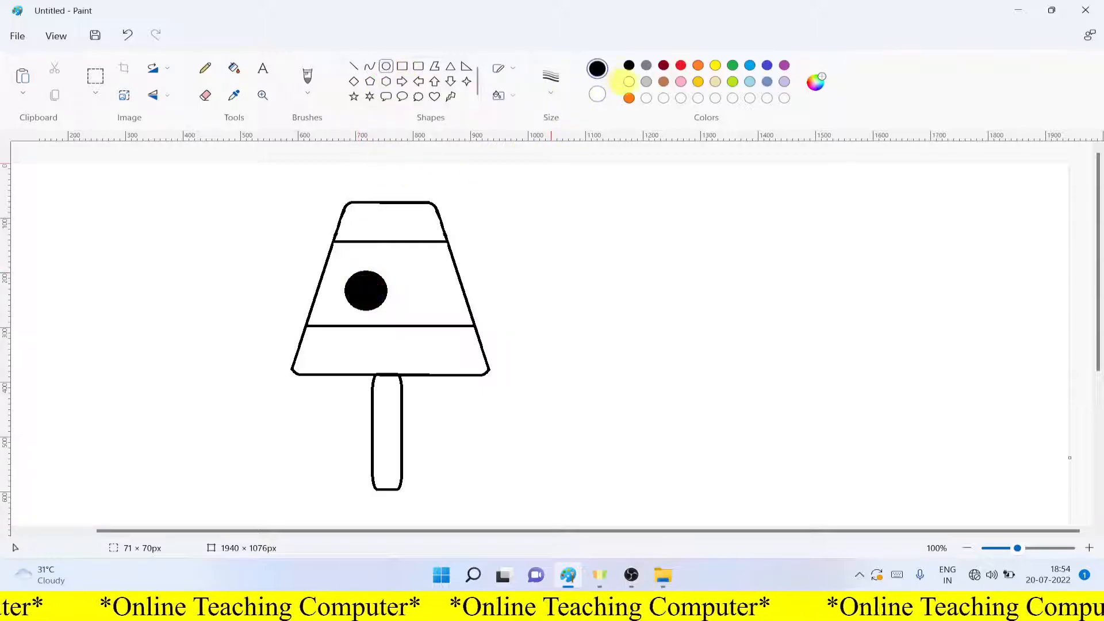
left_click(629, 81)
left_click_drag(361, 286, 382, 303)
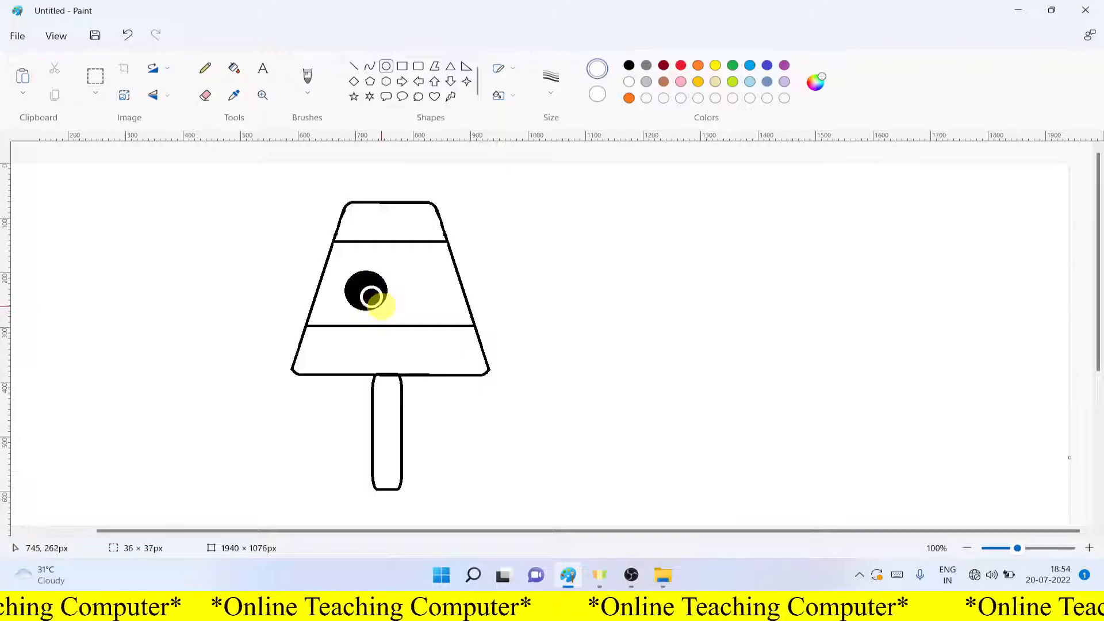
left_click(402, 294)
Copy the eye in an area of about 115 × 103 px, place a duplicate beside it and delete the stray pasted copy
left_click(100, 83)
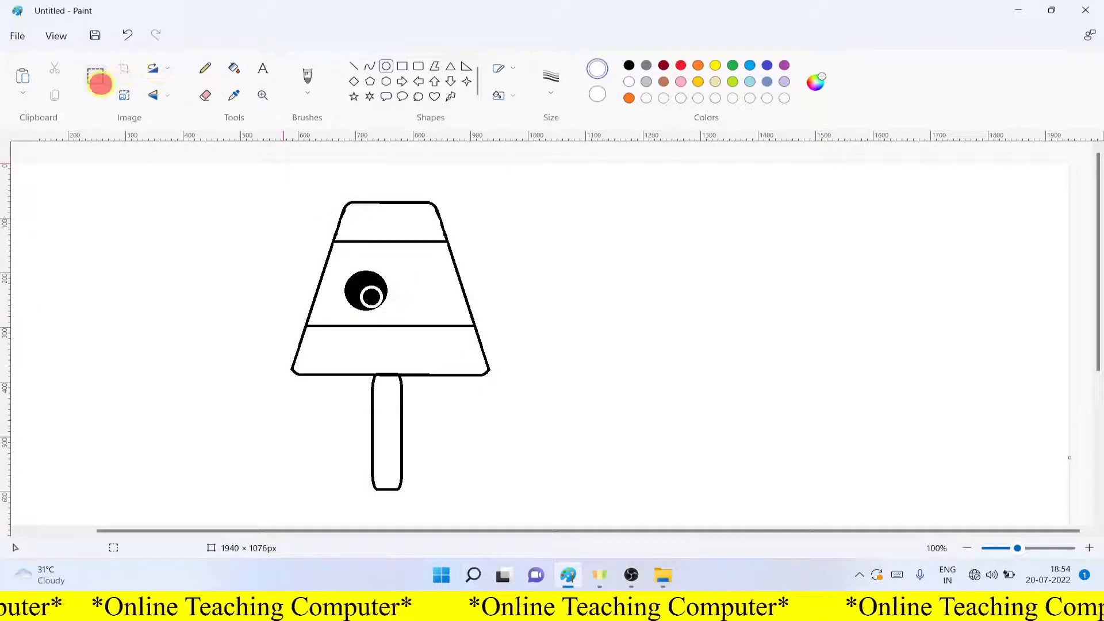
left_click_drag(338, 261, 404, 316)
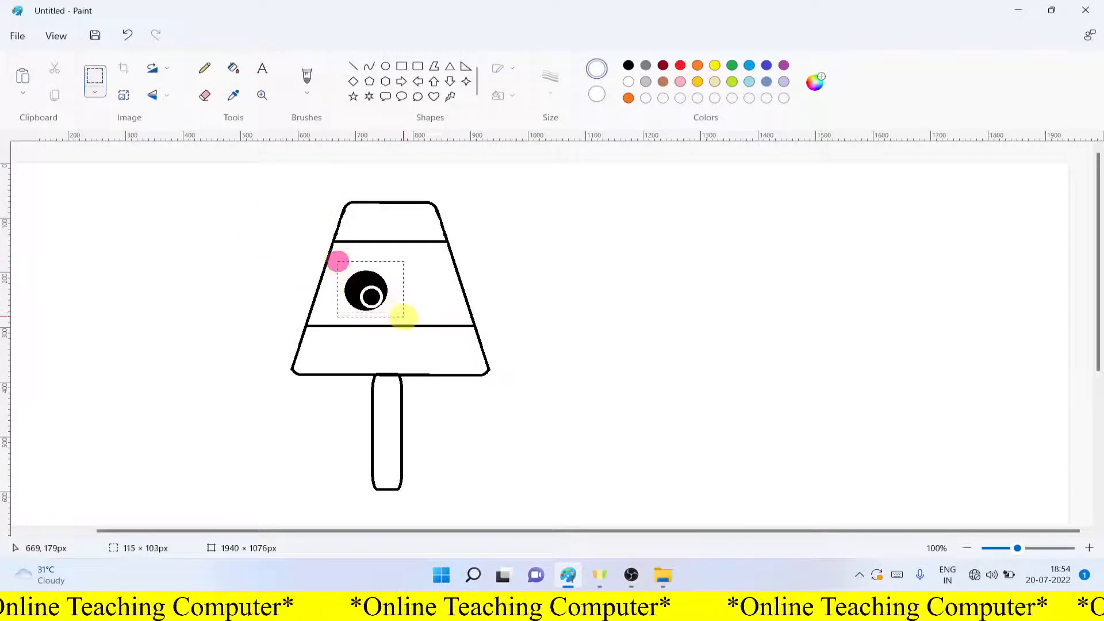
left_click(54, 95)
left_click(23, 75)
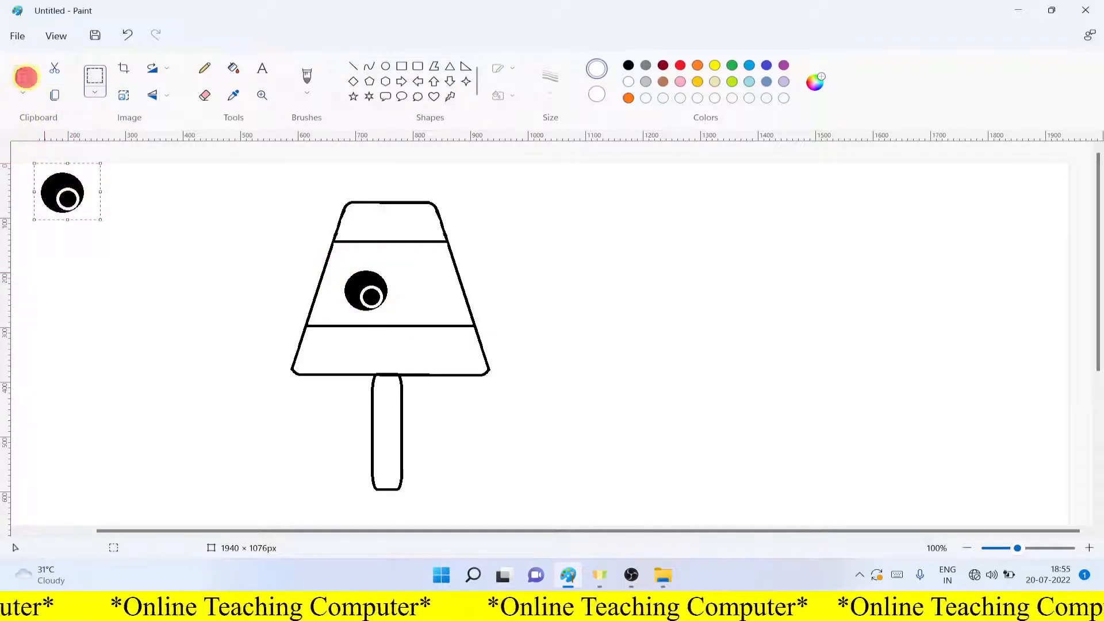
left_click(77, 200)
left_click(25, 77)
left_click_drag(194, 239, 435, 294)
left_click(233, 271)
left_click_drag(98, 164, 6, 227)
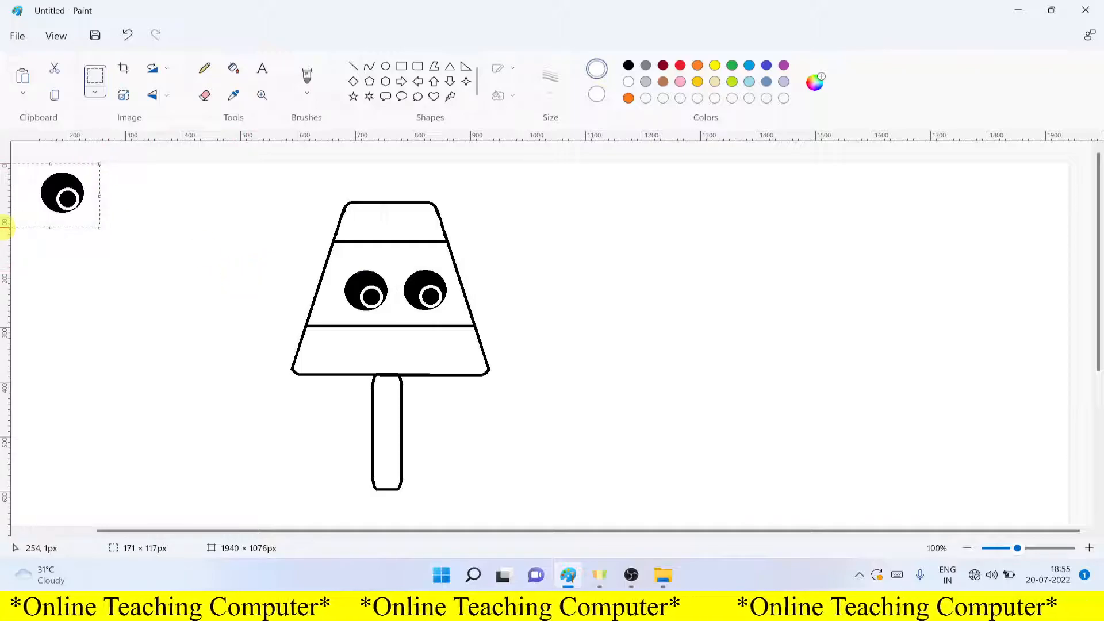
key("Delete")
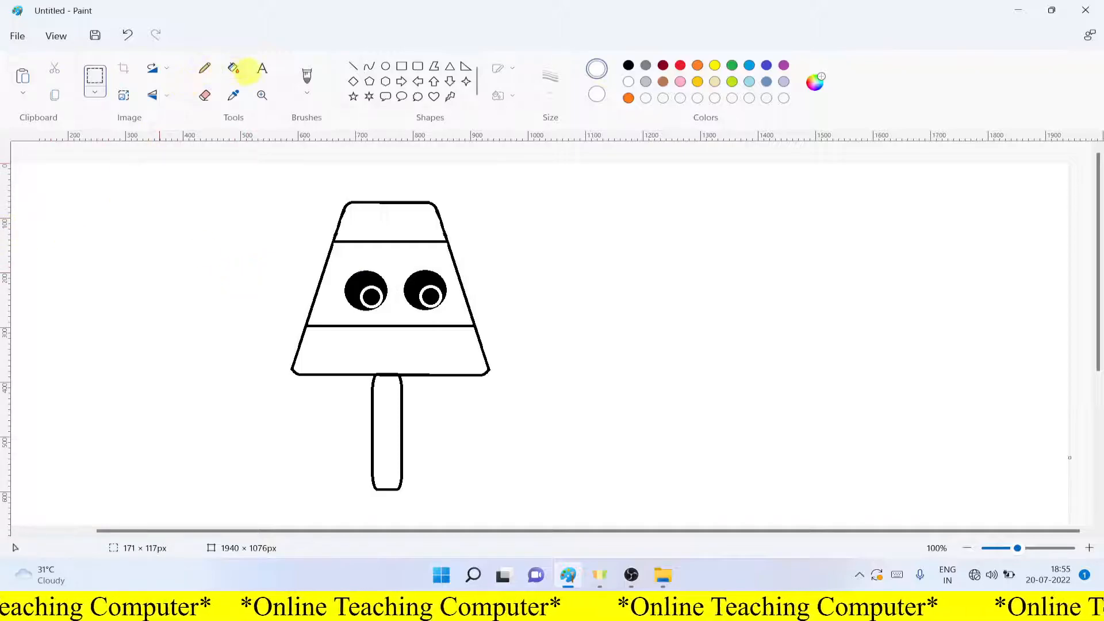
Fill the small inner circles of both eyes white and the trapezoid's bottom band dark red
left_click(239, 68)
left_click(370, 296)
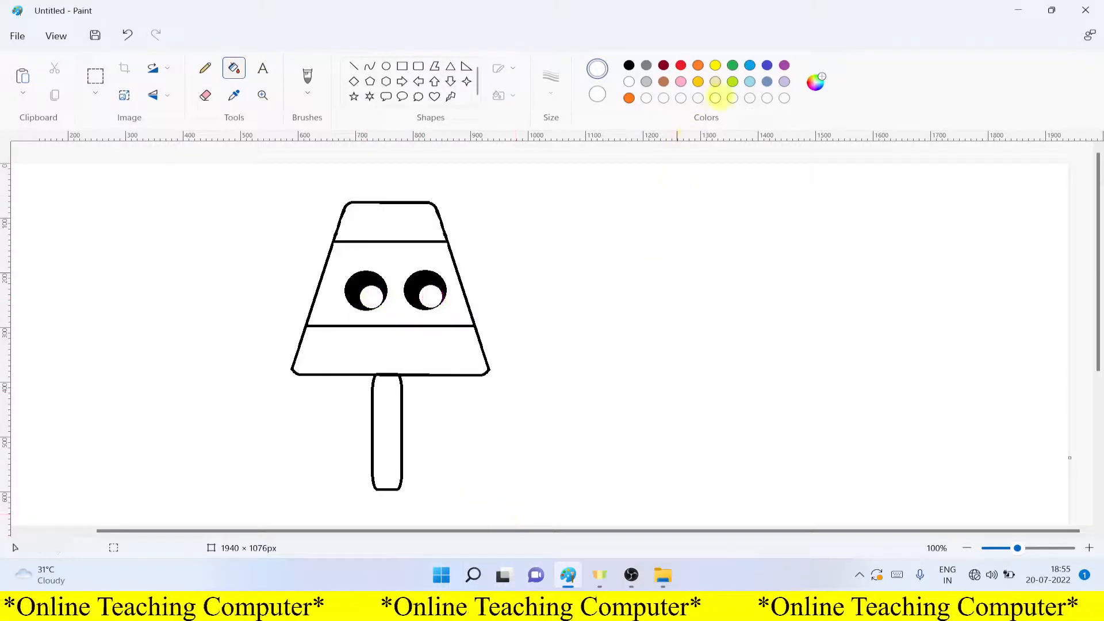
left_click(663, 65)
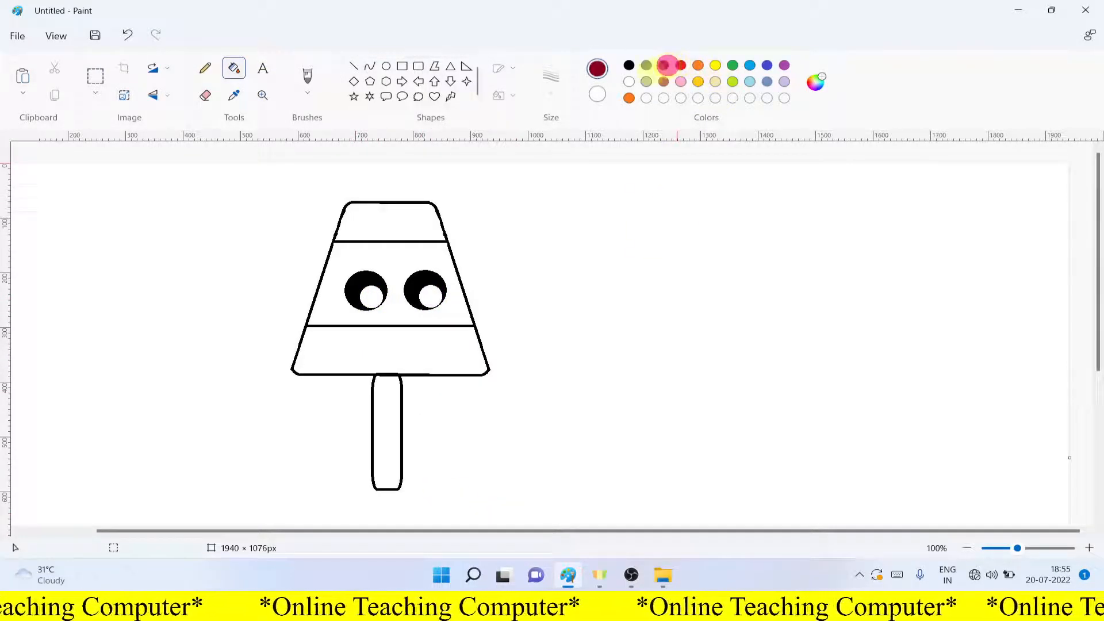
left_click(409, 340)
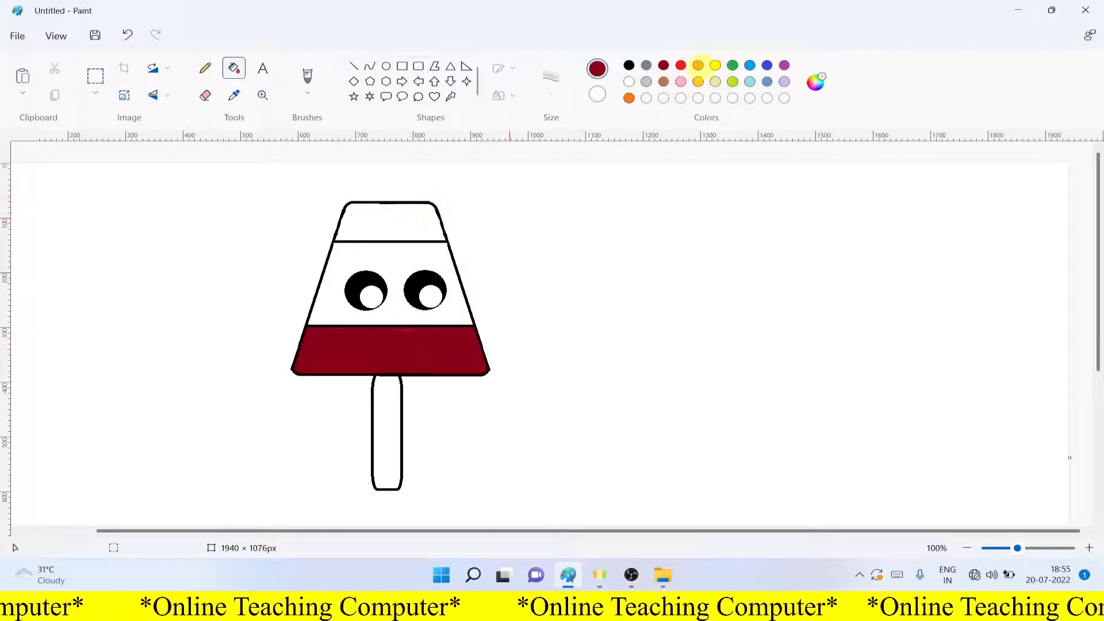
Fill the trapezoid's middle and top bands with rose pink
left_click(680, 82)
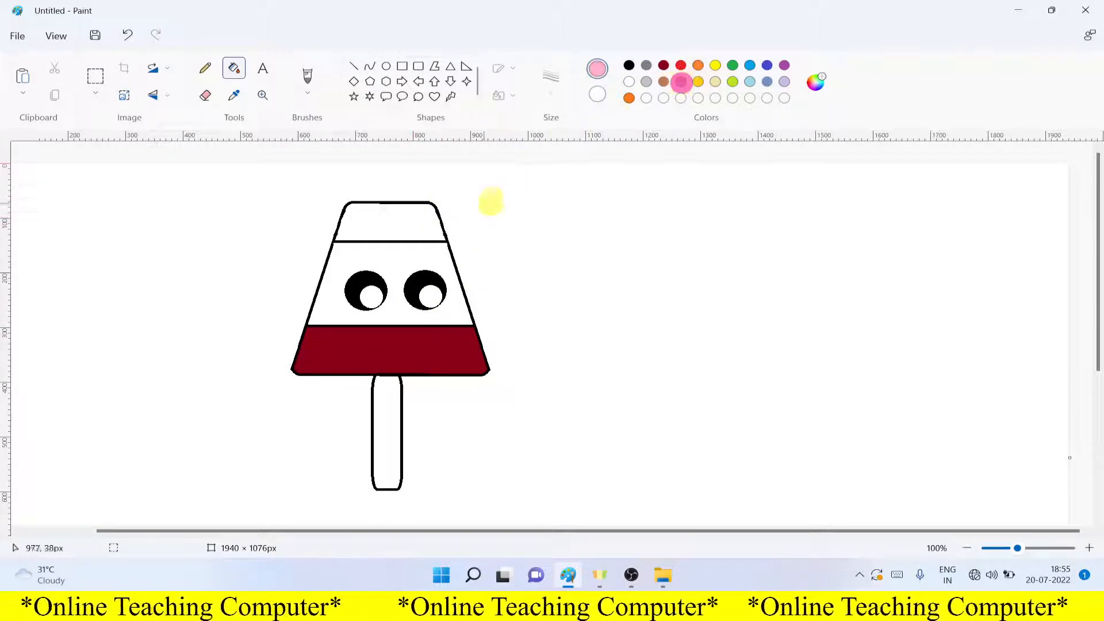
left_click(400, 250)
left_click(402, 229)
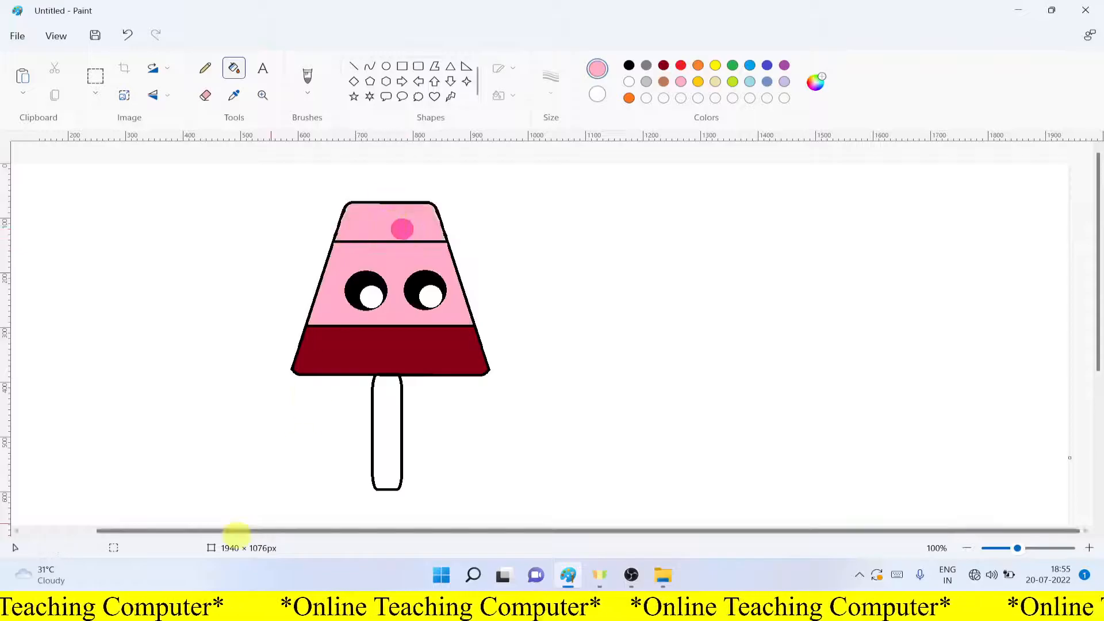
Create the custom light yellow #FFE076 and fill the stick with it
left_click(815, 81)
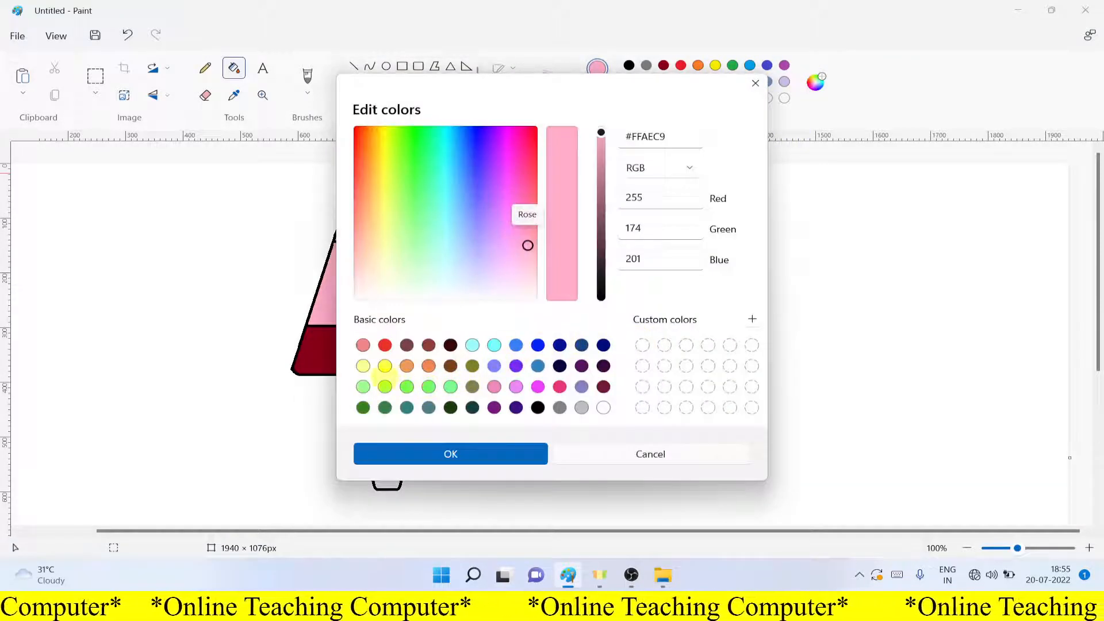
left_click(363, 366)
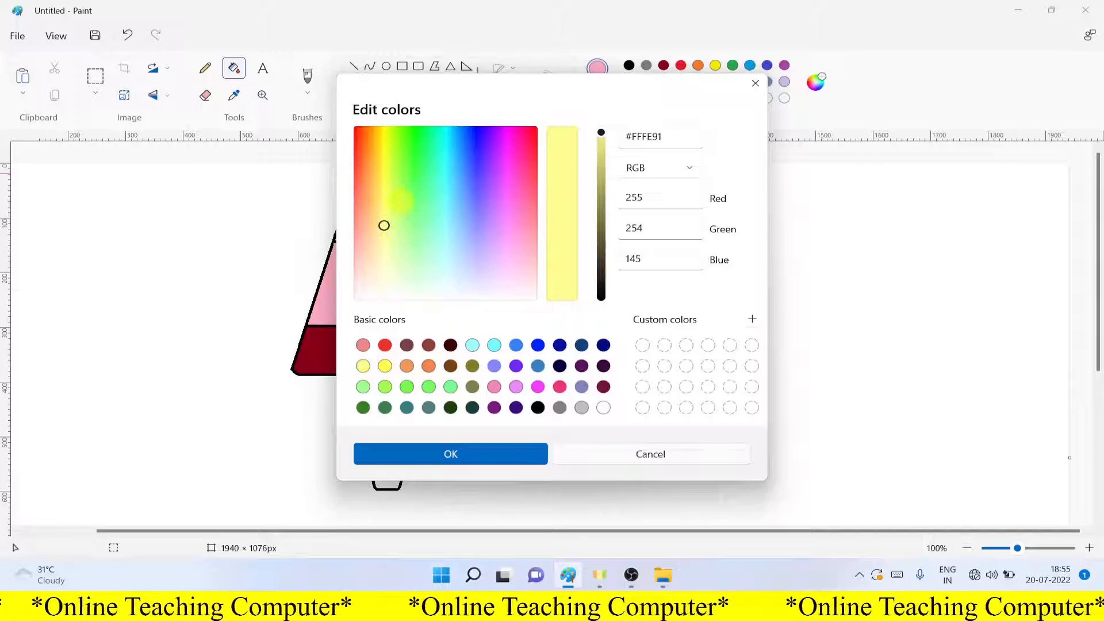
left_click(377, 207)
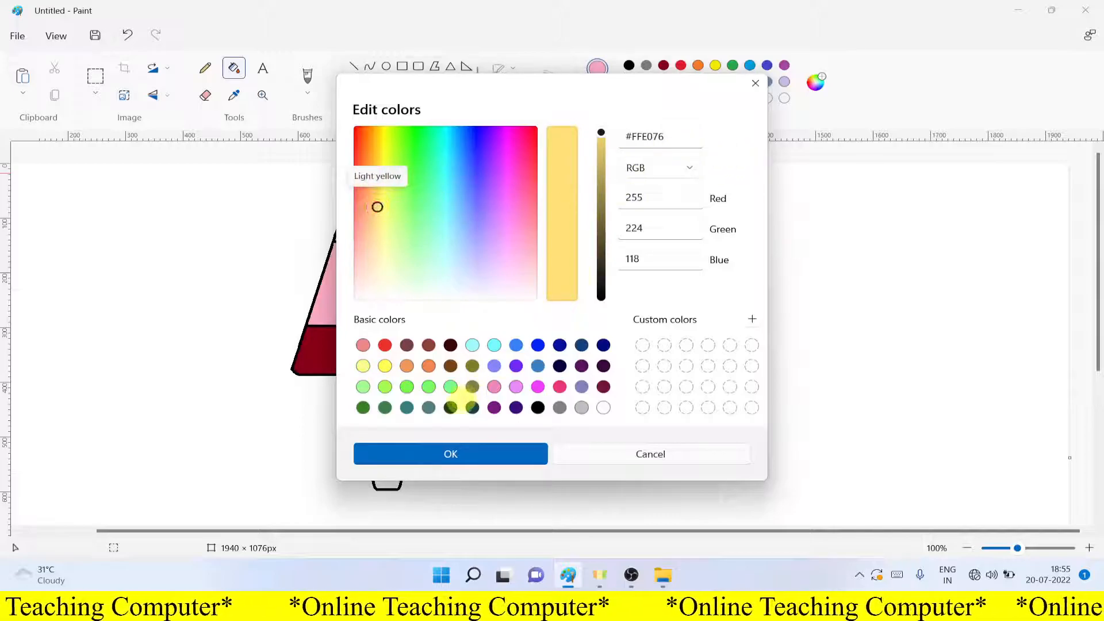
left_click(450, 453)
left_click(391, 452)
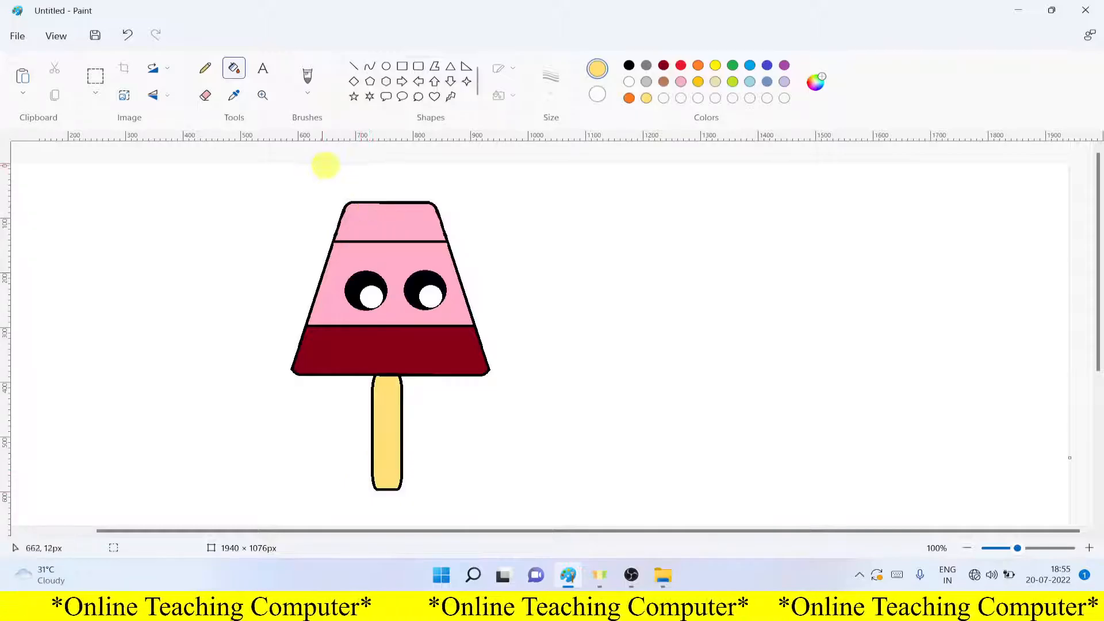
Move the whole popsicle to the left end of the canvas
left_click(95, 76)
left_click_drag(246, 179, 546, 516)
left_click_drag(396, 345, 135, 352)
Copy the popsicle and place a duplicate directly to the right of the original
left_click(53, 95)
left_click(26, 80)
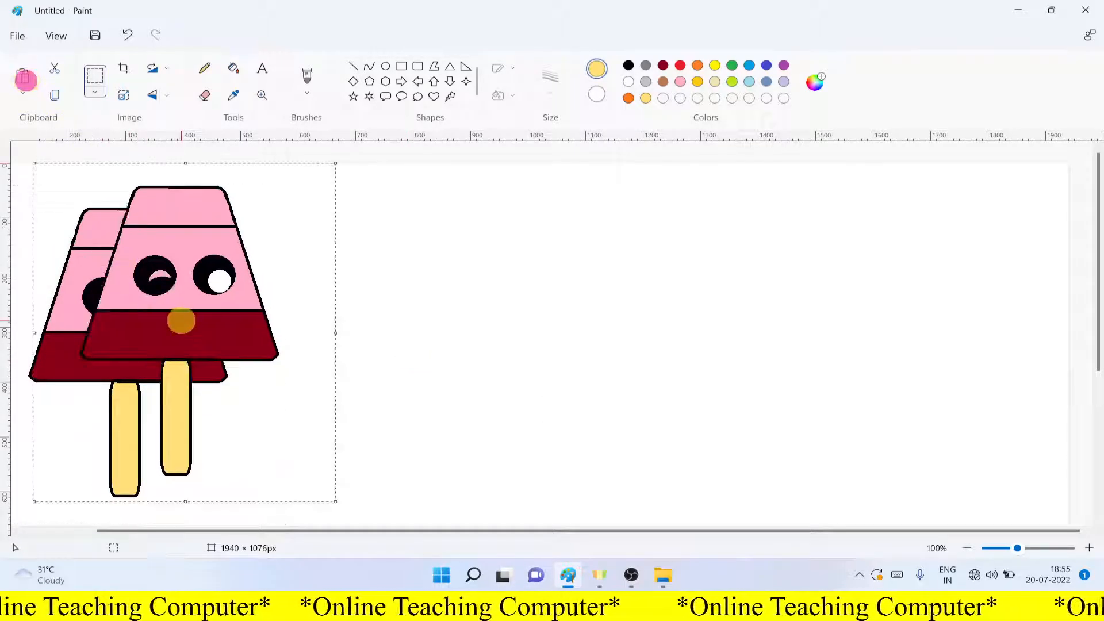
key("ctrl+z")
left_click(26, 79)
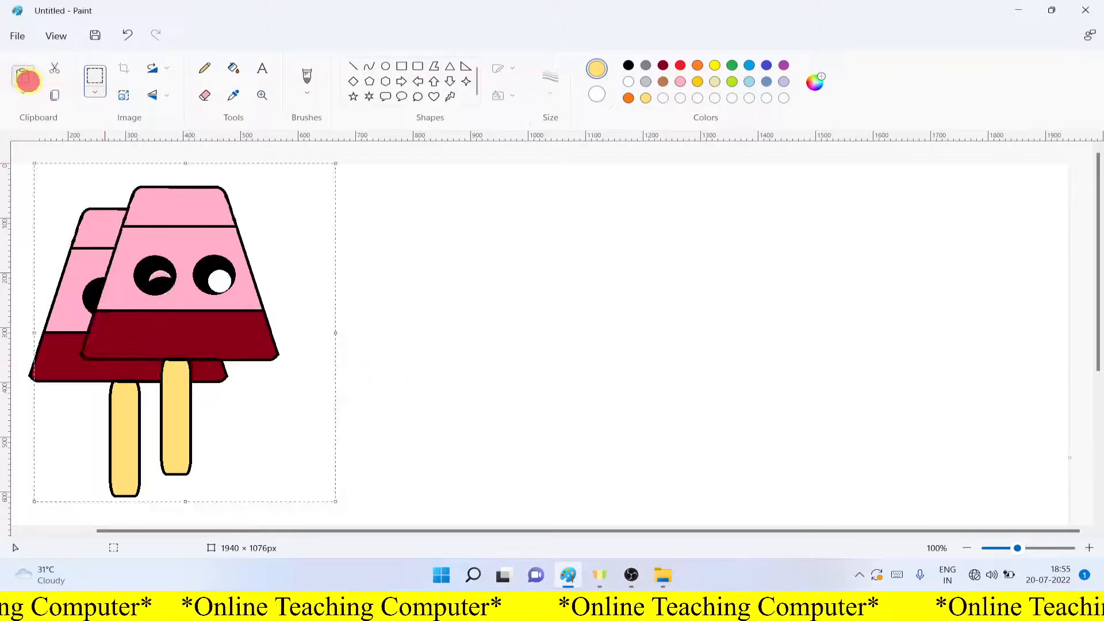
left_click_drag(202, 277, 352, 306)
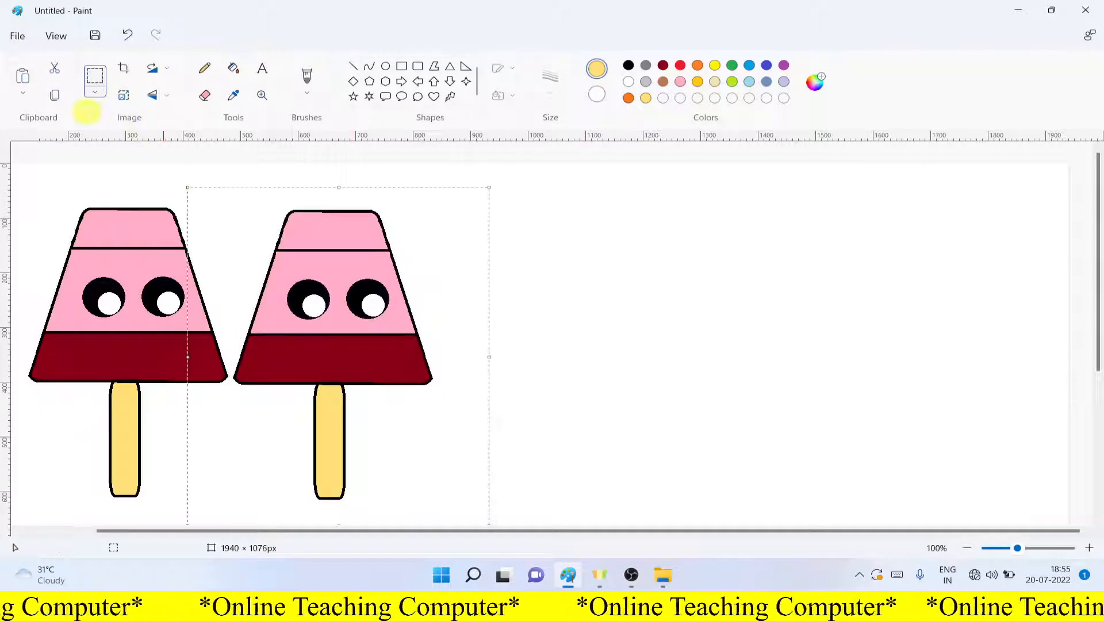
Paste three more popsicles and line them up to the right of the second one
left_click(21, 77)
left_click_drag(177, 305, 524, 330)
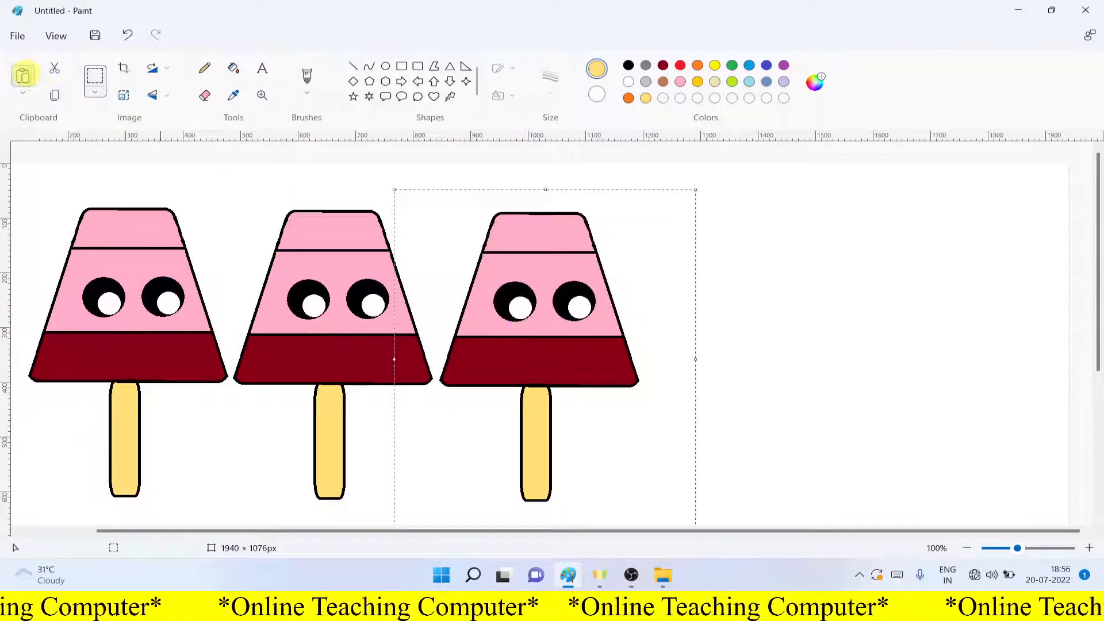
left_click(23, 75)
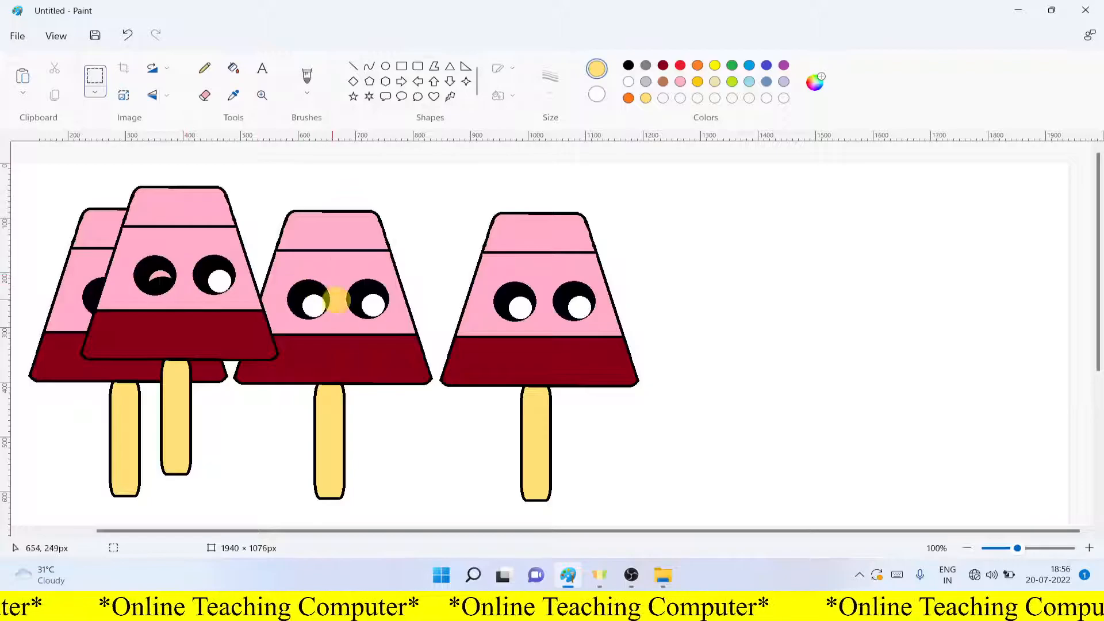
left_click_drag(353, 298, 752, 303)
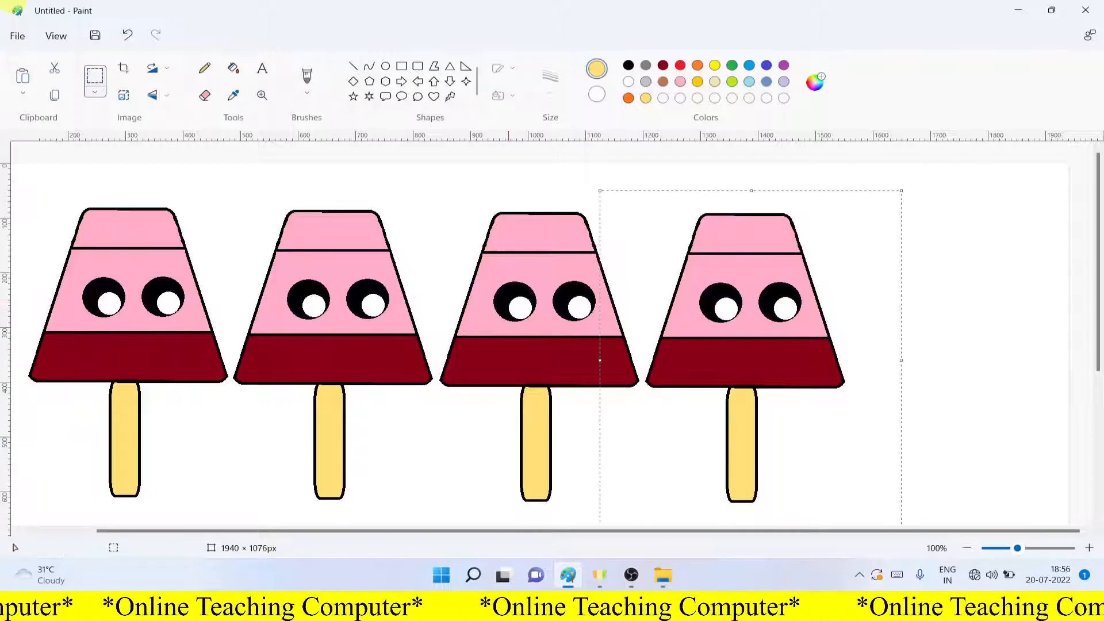
left_click(23, 75)
left_click_drag(189, 338, 958, 366)
left_click(670, 225)
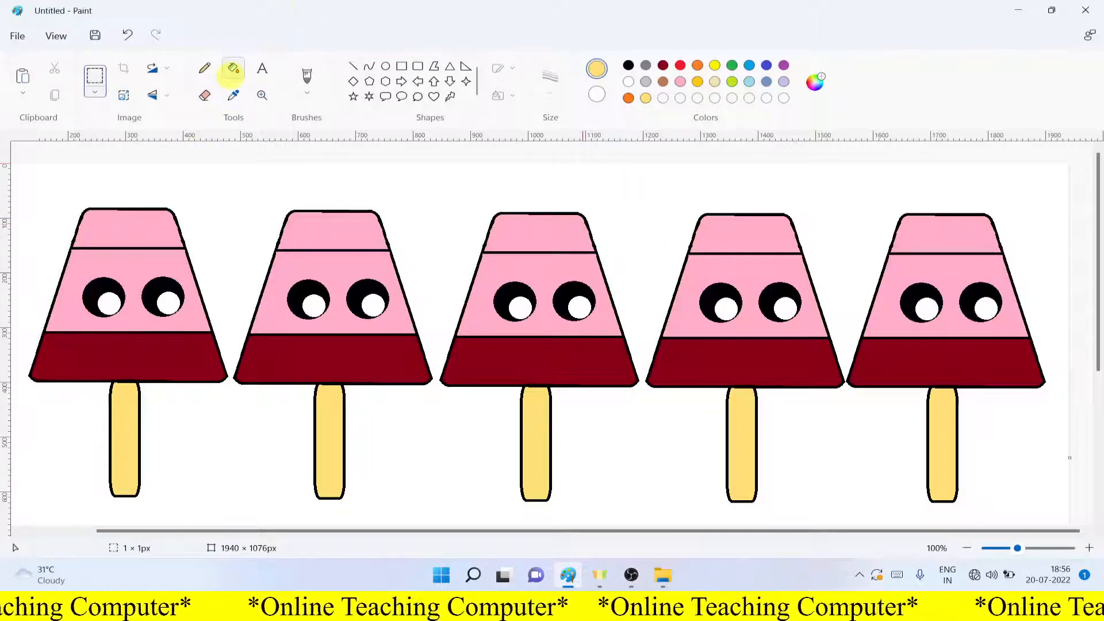
Fill all three body sections of the first popsicle with the custom orange
left_click(230, 72)
left_click(629, 98)
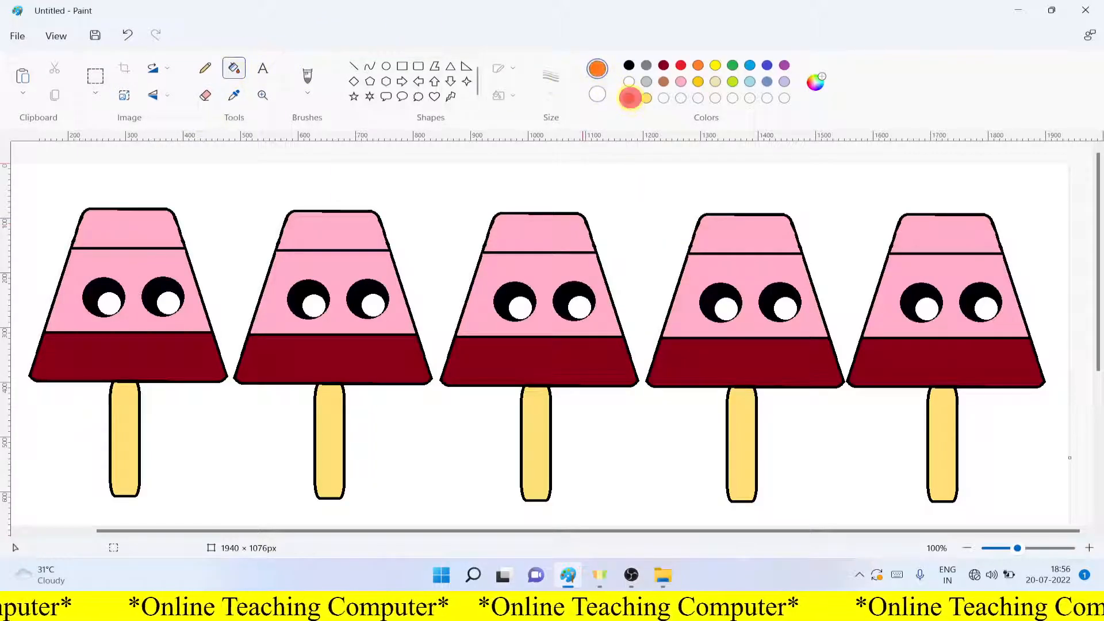
left_click(130, 235)
left_click(131, 267)
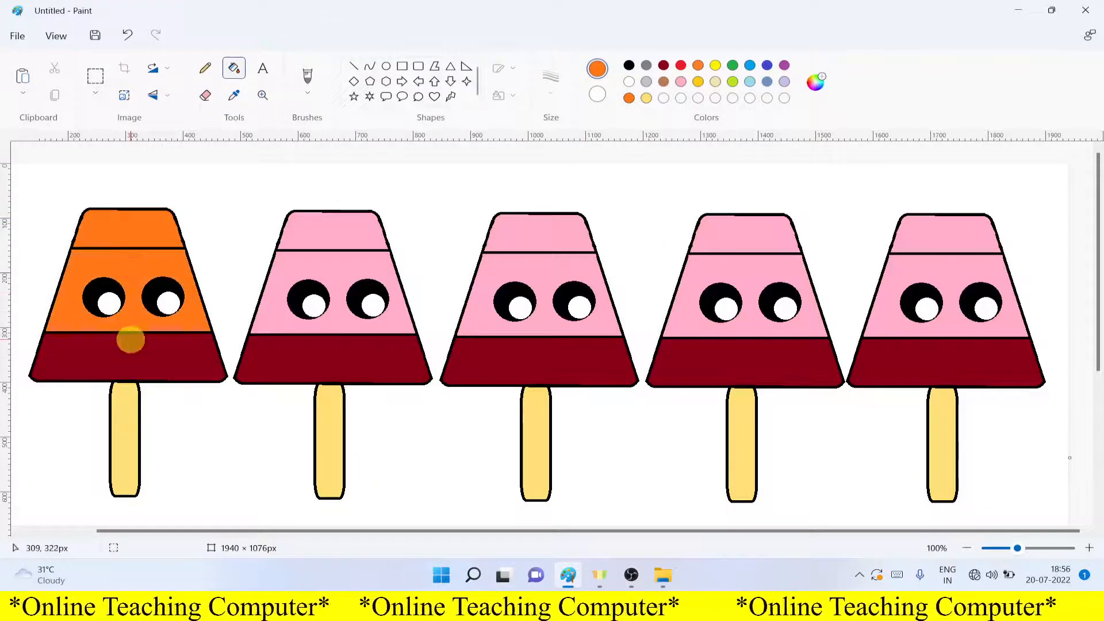
left_click(129, 342)
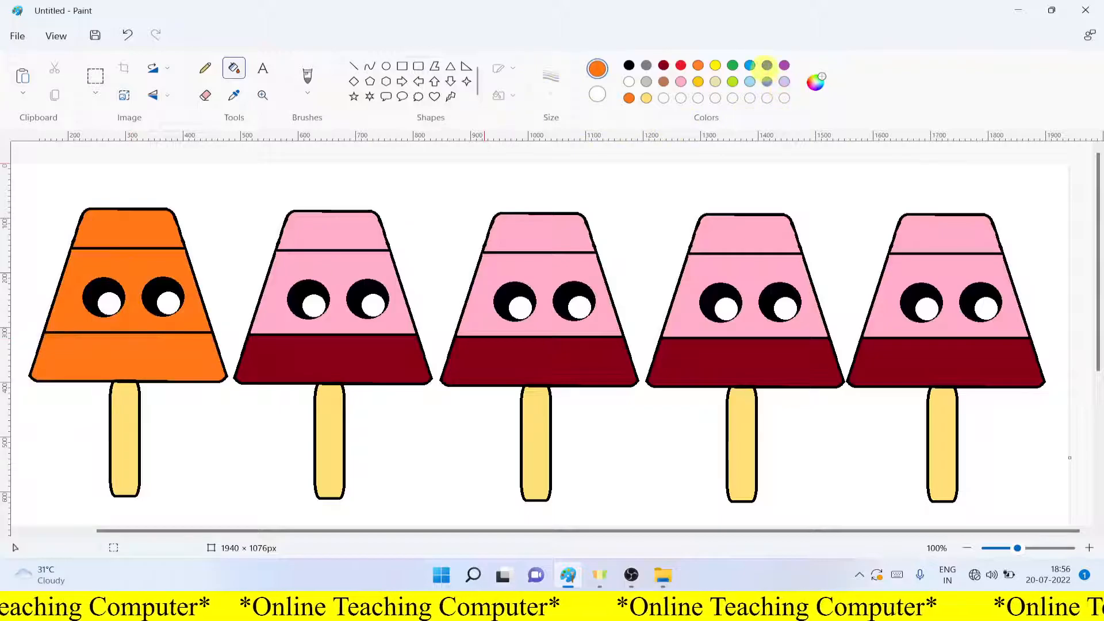
Fill all three body sections of the second popsicle with purple
left_click(784, 65)
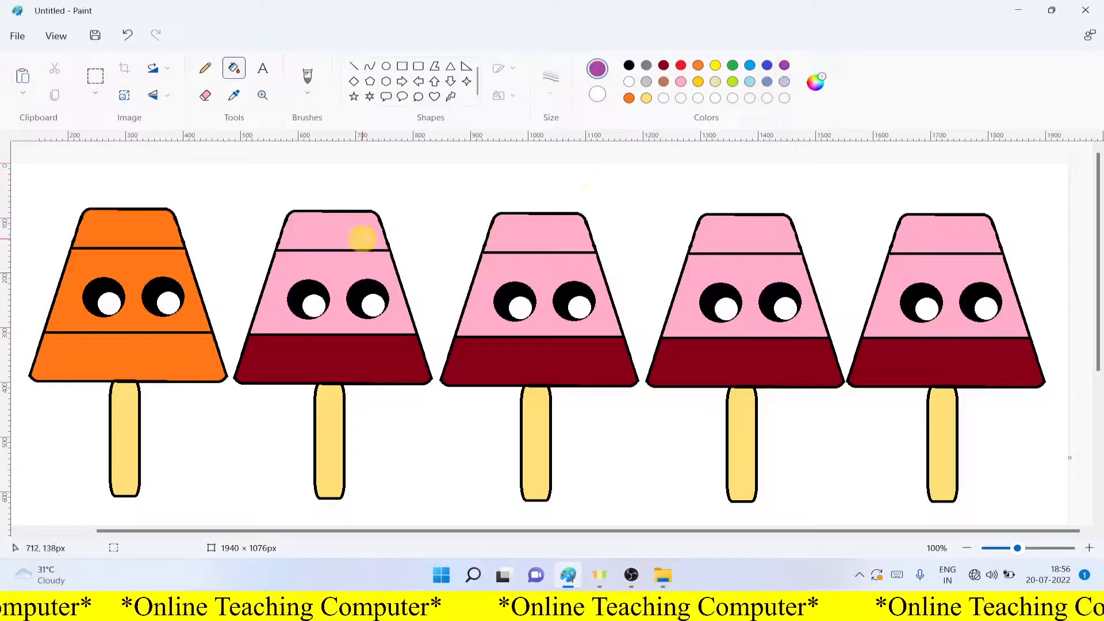
left_click(359, 236)
left_click(339, 291)
left_click(345, 340)
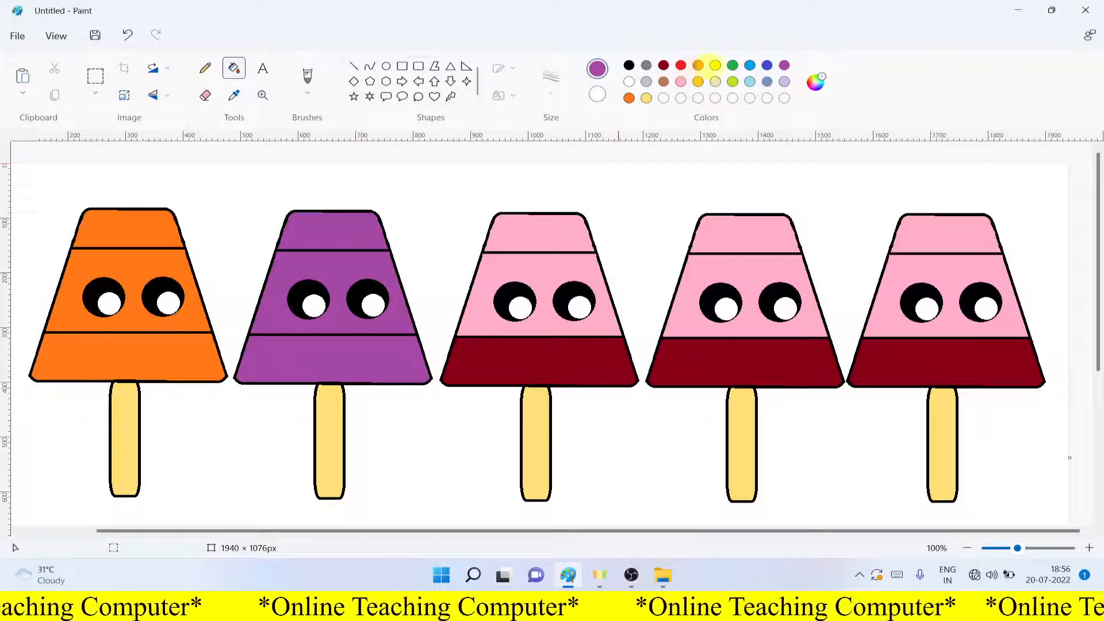
Fill the top and middle sections of the third popsicle with yellow, leaving out its dark red base
left_click(715, 65)
left_click(578, 239)
left_click(570, 278)
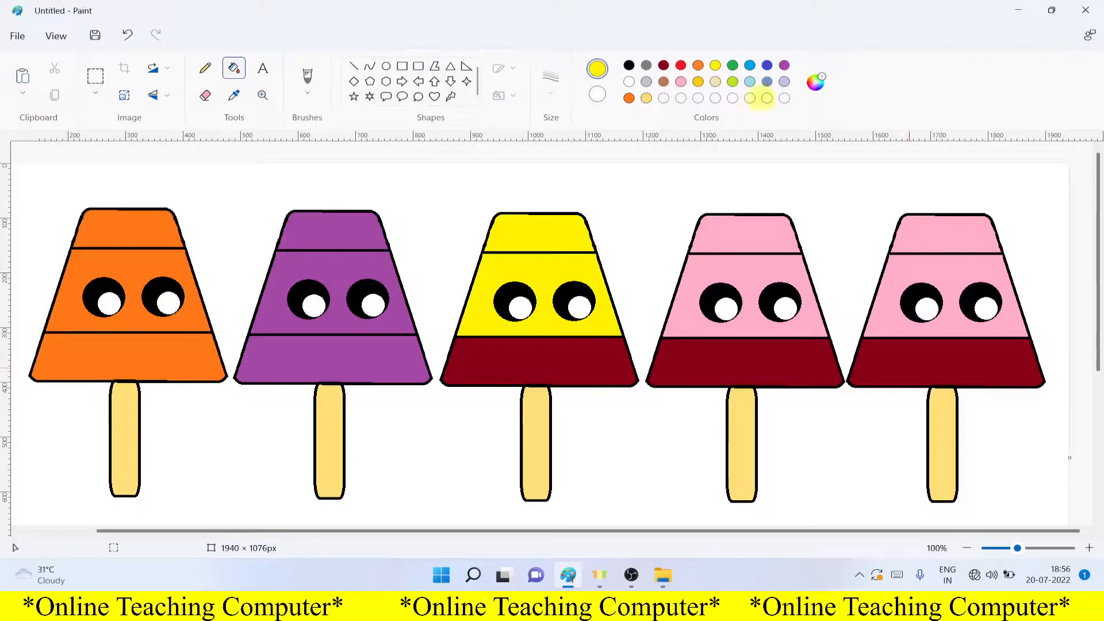
Choose a light green from the basic colors and fill the fourth popsicle's body sections with it
left_click(815, 82)
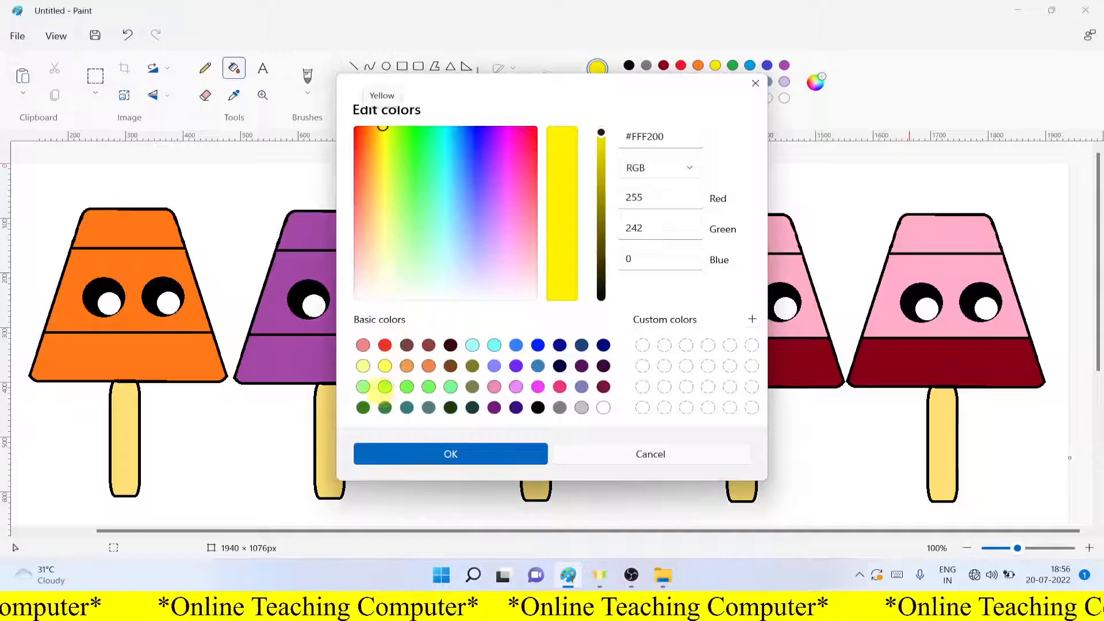
left_click(384, 386)
left_click(431, 454)
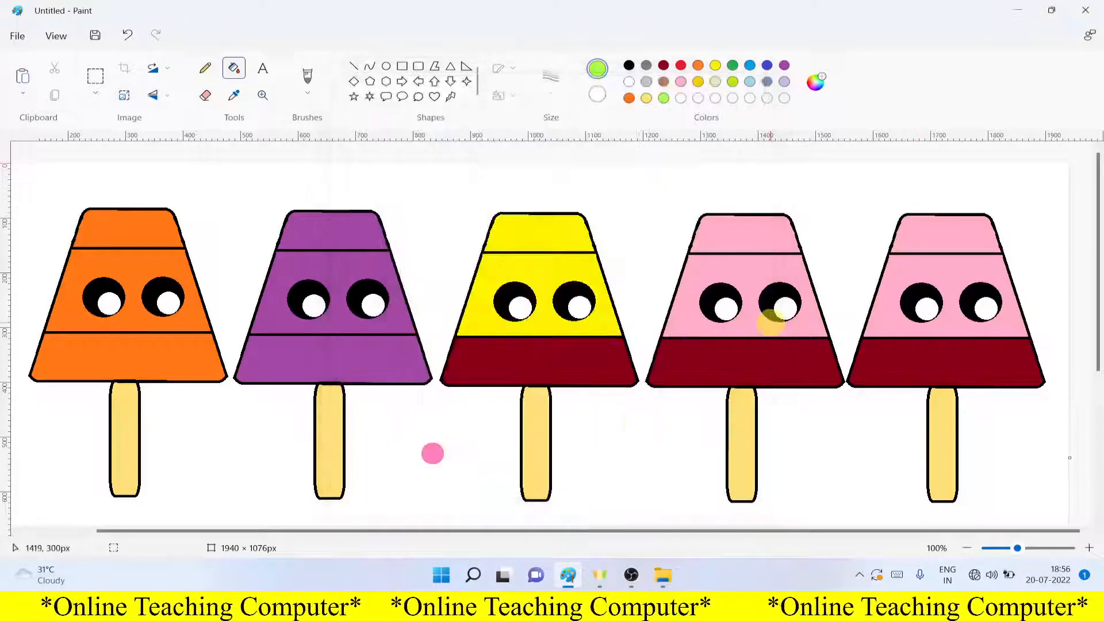
left_click(767, 236)
left_click(745, 279)
left_click(805, 364)
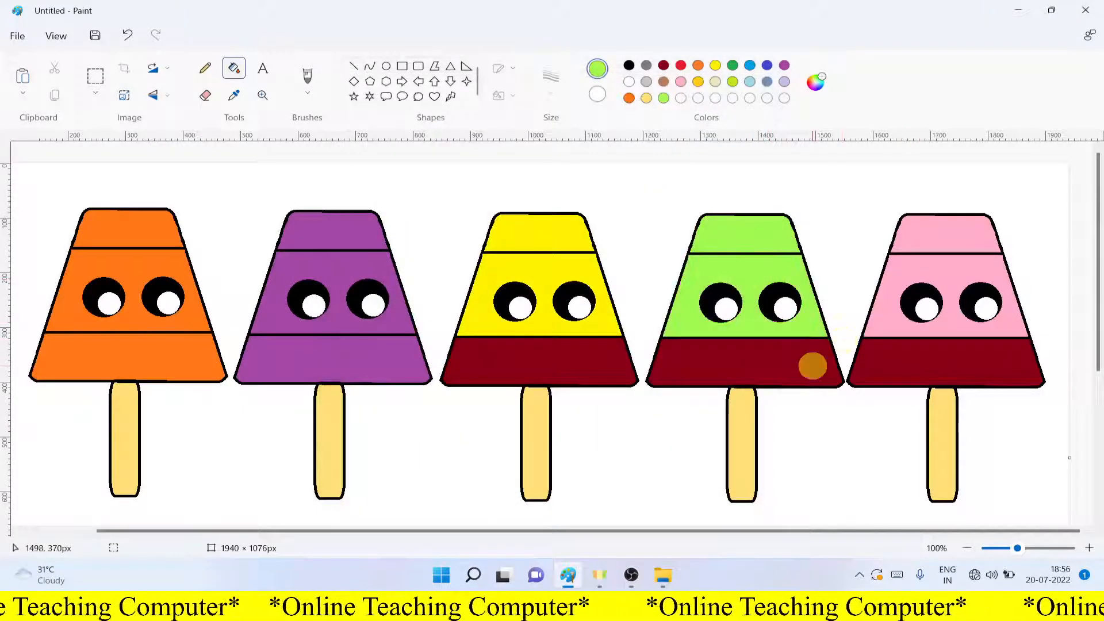